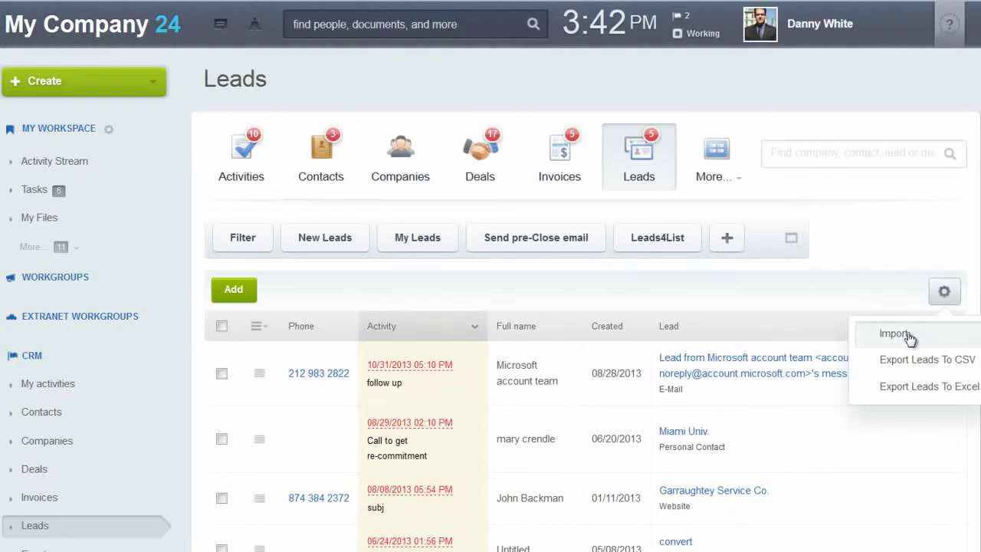
Load leads.csv into the lead import, keep the Semicolon separator, and continue to field mapping.
{"action": "left_click", "coordinate": [895, 334]}
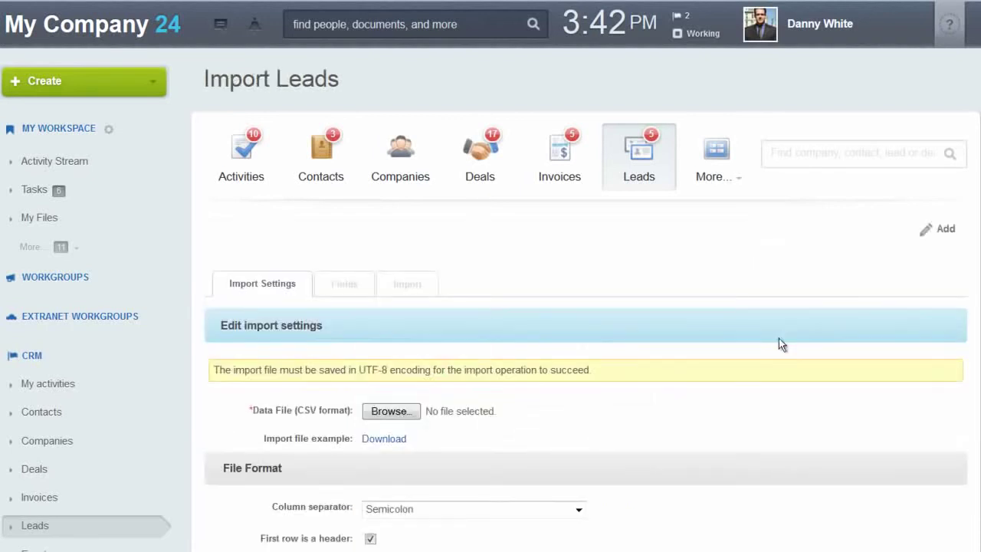
{"action": "scroll", "coordinate": [579, 332], "scroll_direction": "down", "scroll_amount": 5}
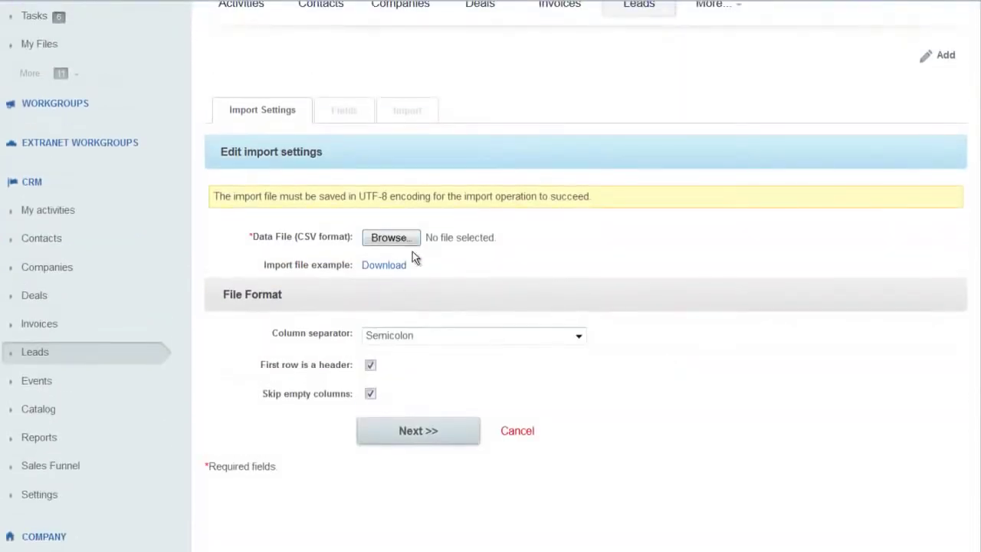
{"action": "left_click", "coordinate": [390, 242]}
{"action": "double_click", "coordinate": [427, 203]}
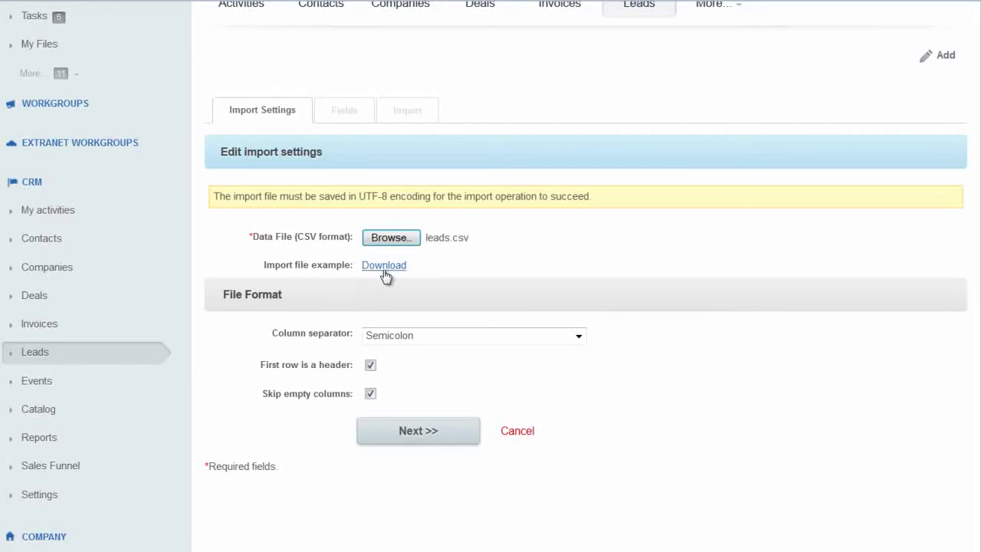
{"action": "left_click", "coordinate": [418, 433]}
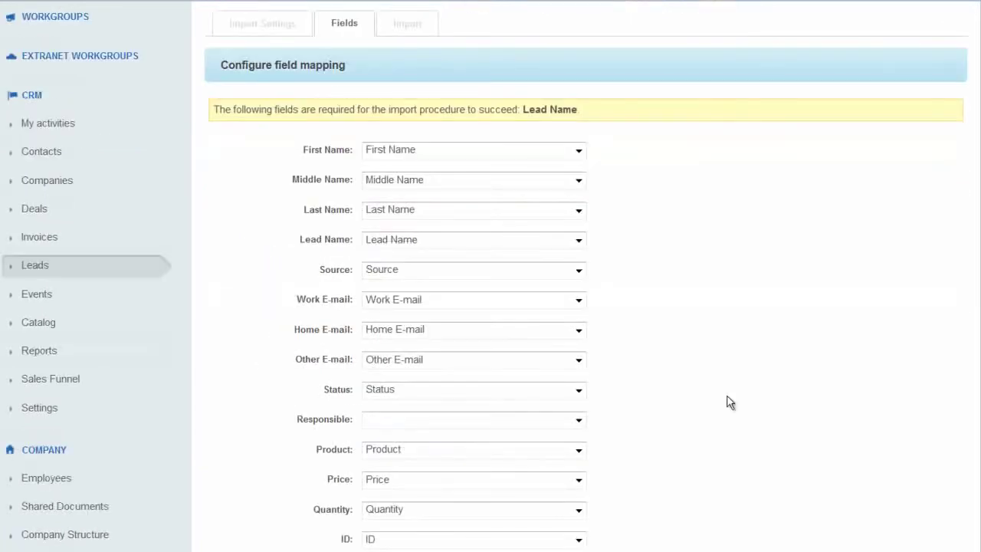
Leave the First Name and Price mappings unchanged and complete the import of 19 leads.
{"action": "left_click", "coordinate": [579, 151]}
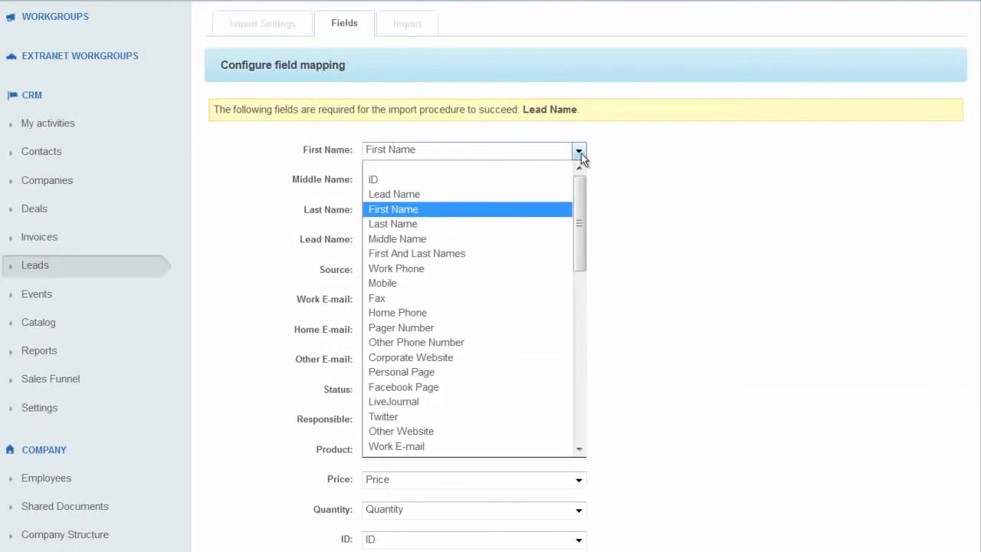
{"action": "left_click", "coordinate": [649, 165]}
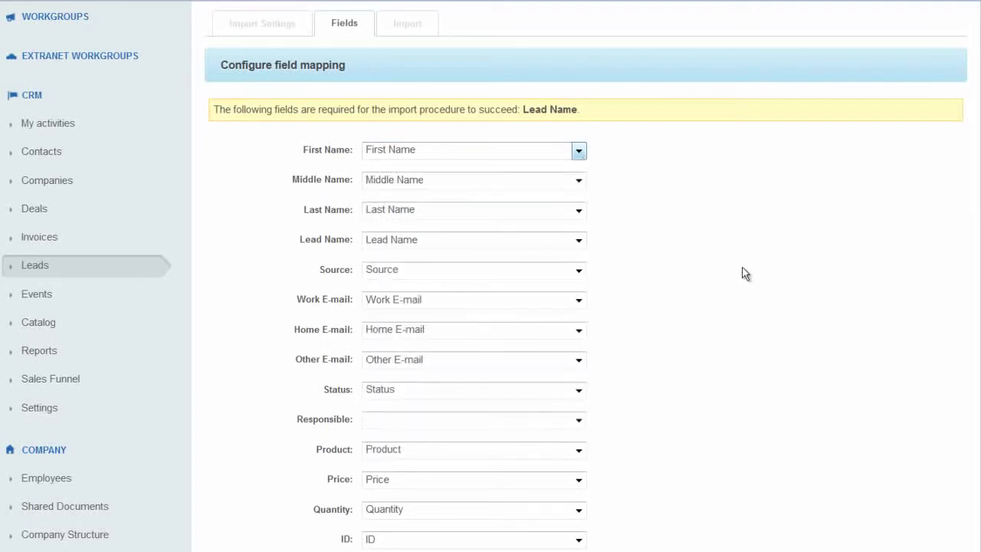
{"action": "scroll", "coordinate": [743, 269], "scroll_direction": "down", "scroll_amount": 3}
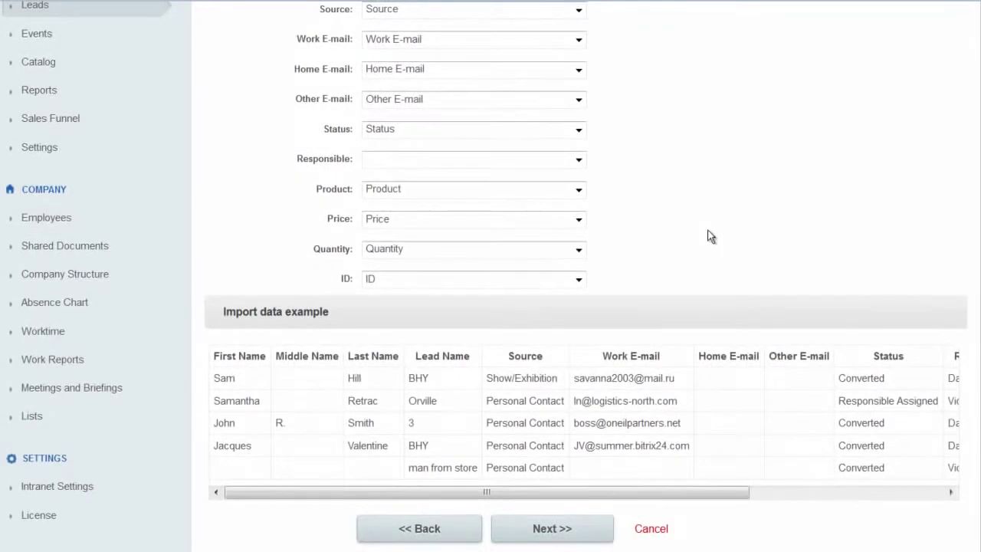
{"action": "scroll", "coordinate": [705, 234], "scroll_direction": "down", "scroll_amount": 1}
{"action": "scroll", "coordinate": [708, 238], "scroll_direction": "down", "scroll_amount": 1}
{"action": "left_click", "coordinate": [579, 57]}
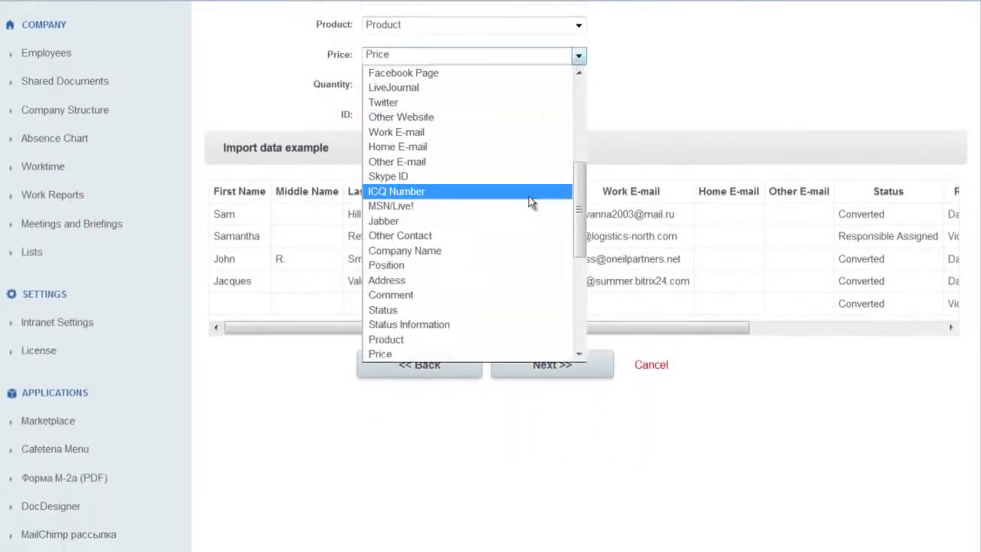
{"action": "left_click", "coordinate": [694, 105]}
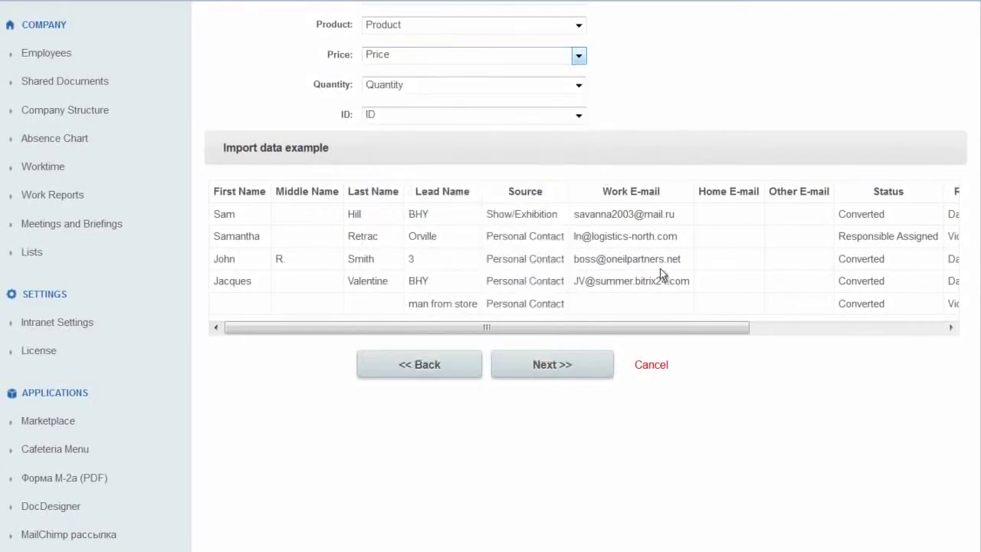
{"action": "left_click", "coordinate": [567, 369]}
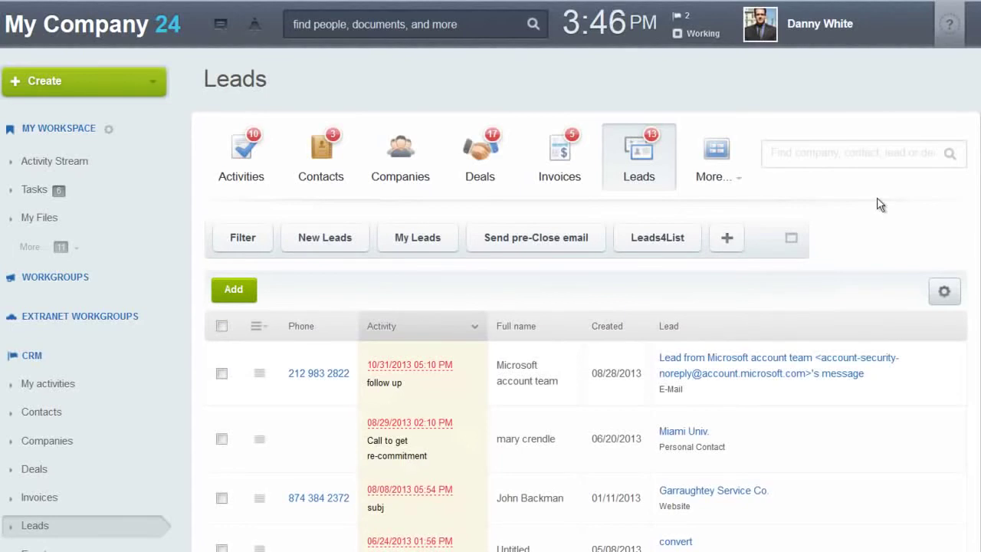
Open CRM Settings from the sidebar and look over its sections, including Selection lists.
{"action": "scroll", "coordinate": [880, 204], "scroll_direction": "down", "scroll_amount": 4}
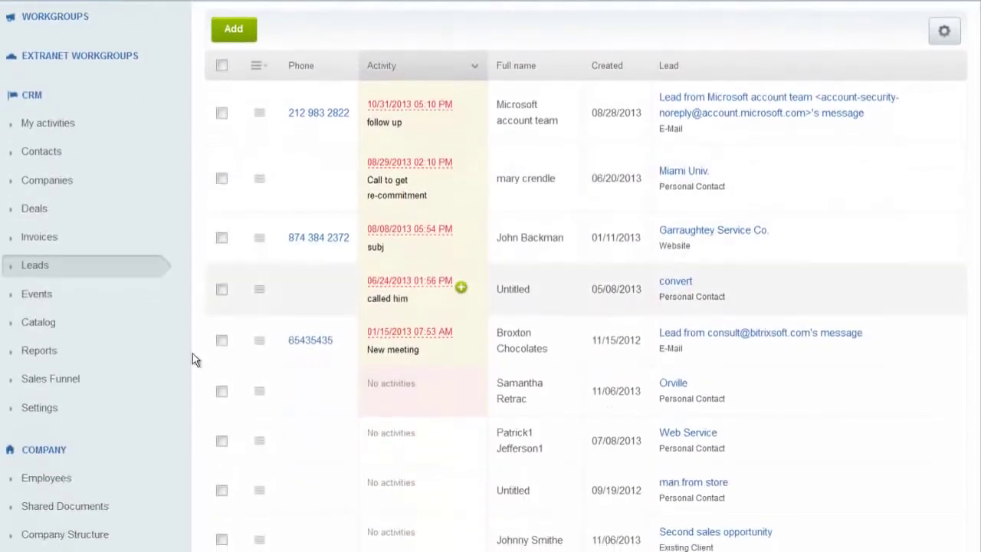
{"action": "left_click", "coordinate": [40, 414]}
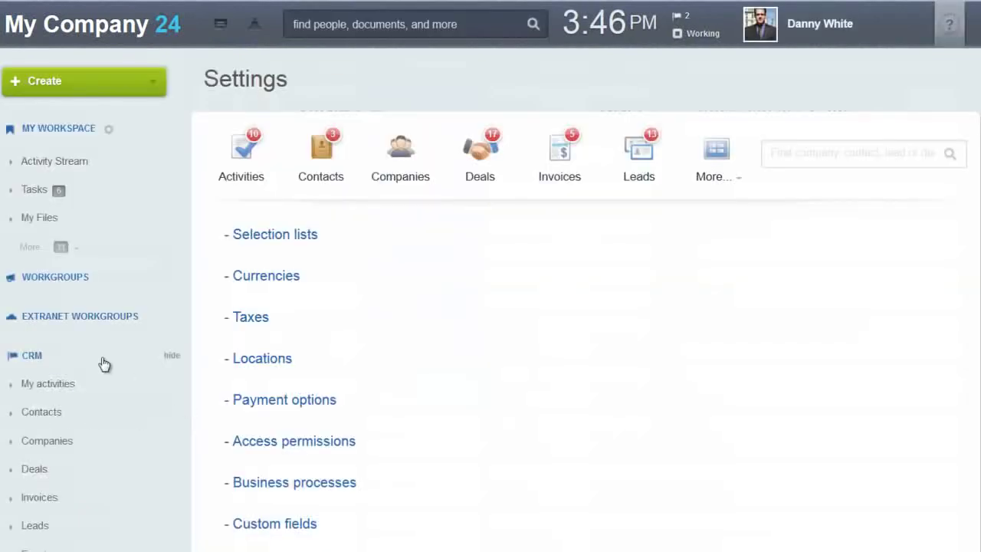
{"action": "scroll", "coordinate": [136, 473], "scroll_direction": "down", "scroll_amount": 4}
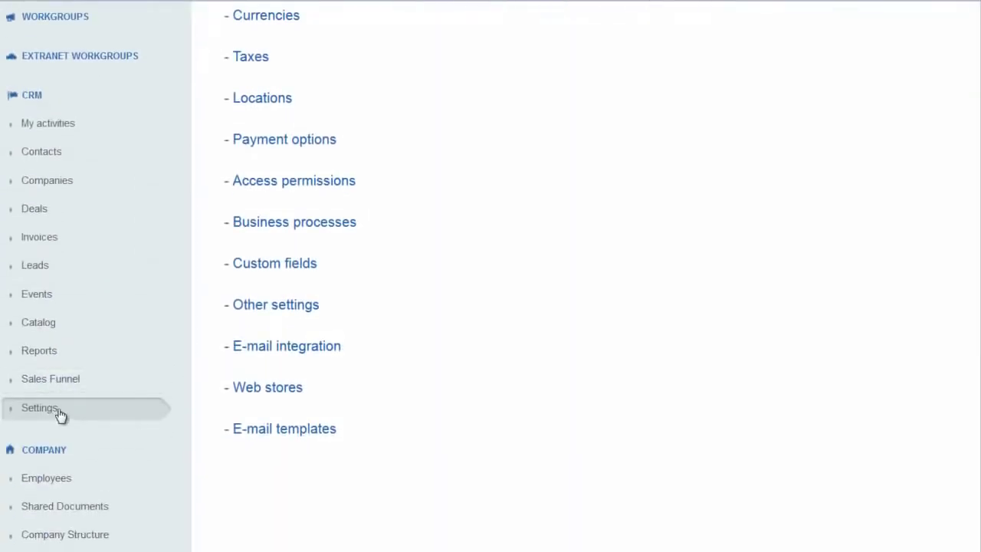
{"action": "scroll", "coordinate": [168, 398], "scroll_direction": "up", "scroll_amount": 3}
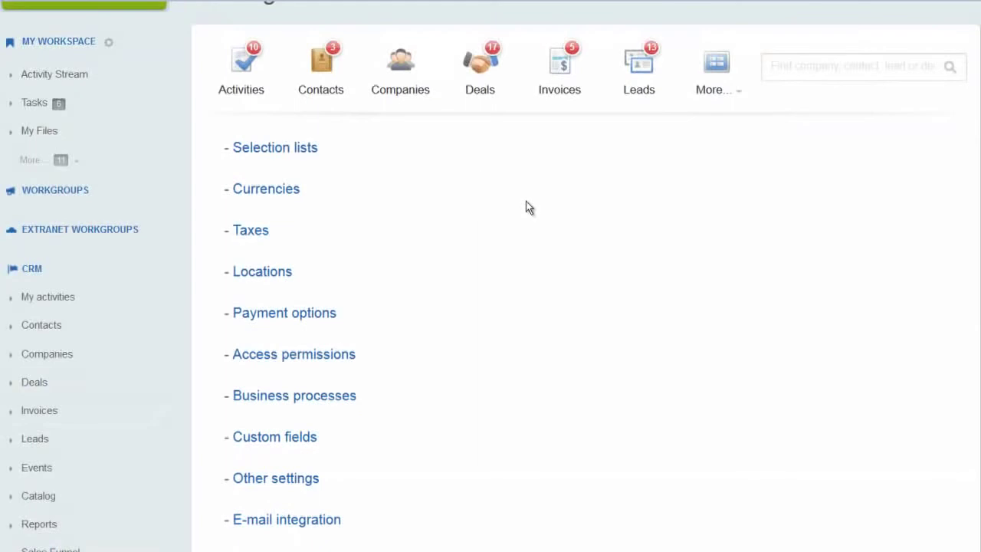
{"action": "scroll", "coordinate": [525, 203], "scroll_direction": "down", "scroll_amount": 1}
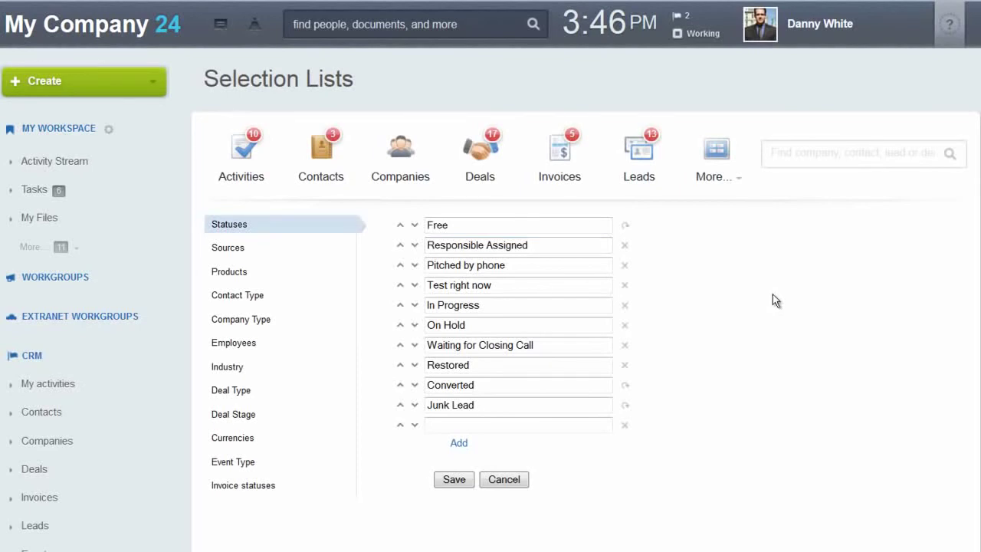
Delete the 'Test right now' entry from the lead Statuses list.
{"action": "left_click_drag", "start_coordinate": [430, 285], "coordinate": [513, 288]}
{"action": "left_click", "coordinate": [513, 288]}
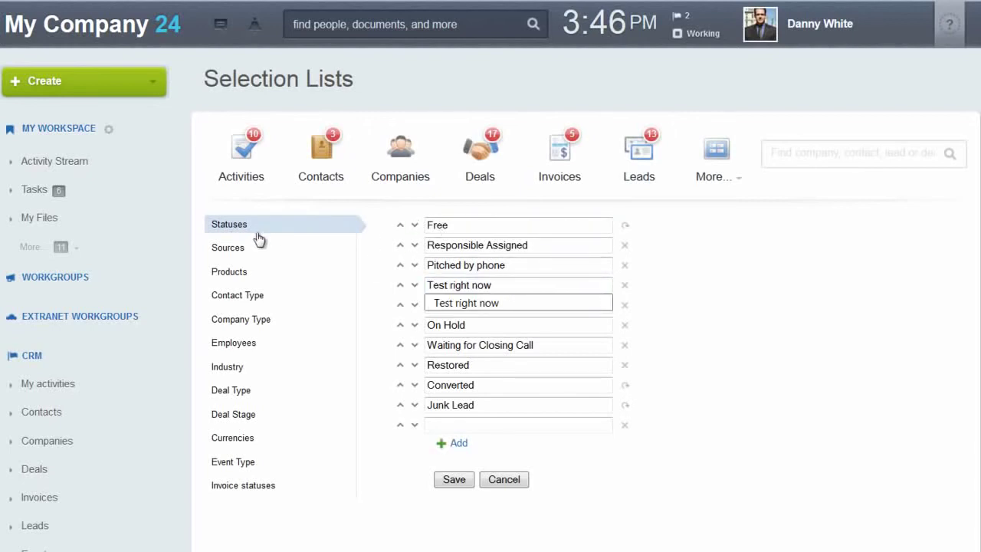
{"action": "left_click", "coordinate": [544, 305]}
{"action": "left_click", "coordinate": [624, 285]}
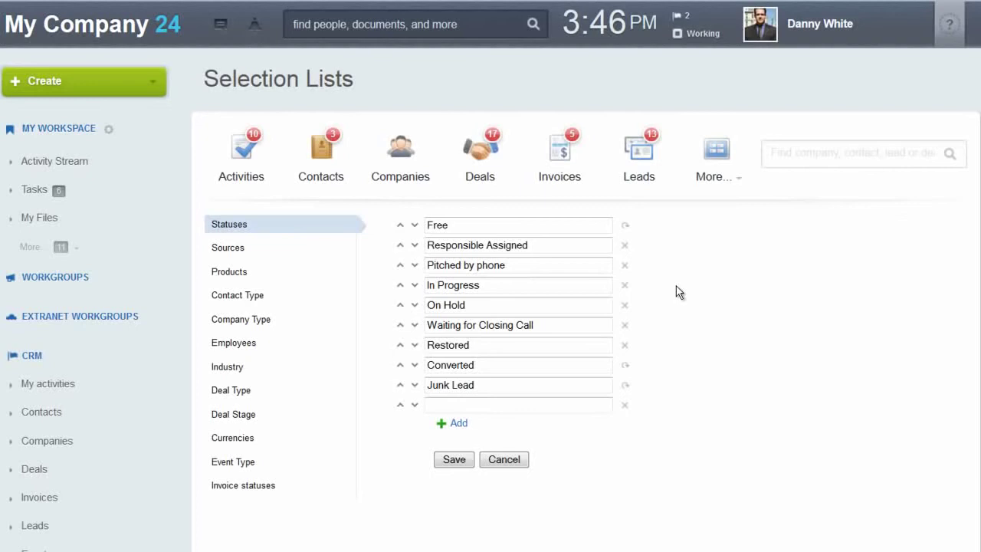
Browse the Sources, Contact Type, Company Type and Deal Stages selection lists.
{"action": "left_click", "coordinate": [233, 249]}
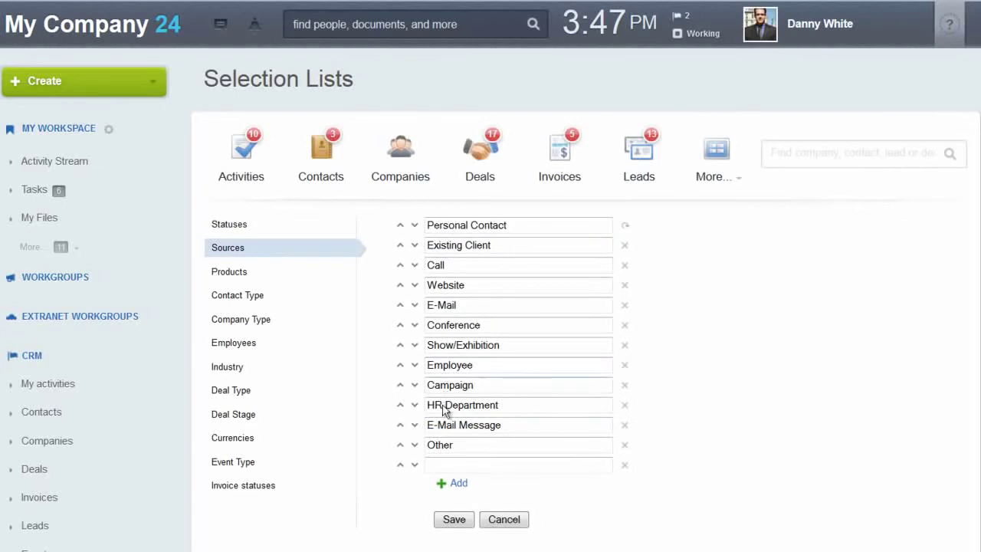
{"action": "left_click", "coordinate": [253, 299]}
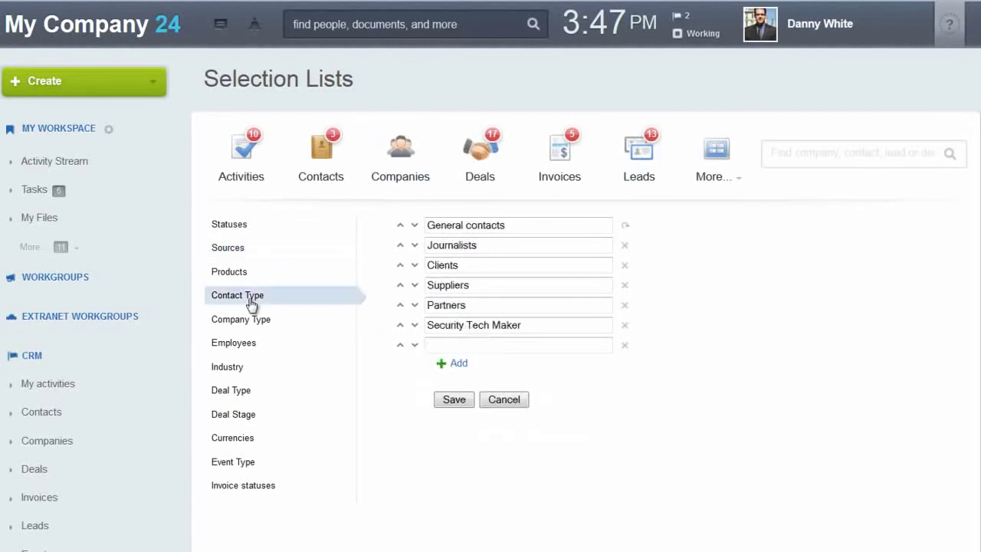
{"action": "left_click", "coordinate": [253, 322]}
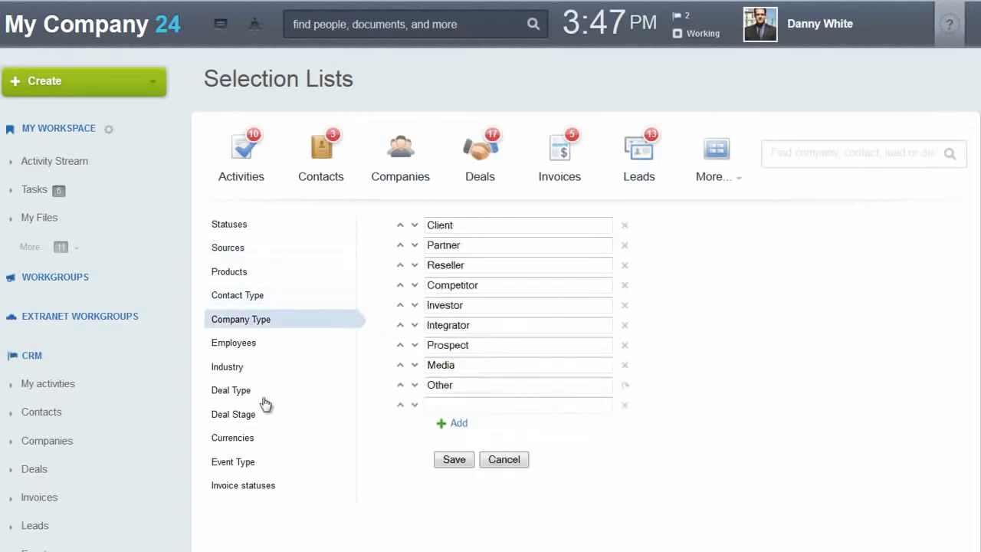
{"action": "left_click", "coordinate": [253, 417]}
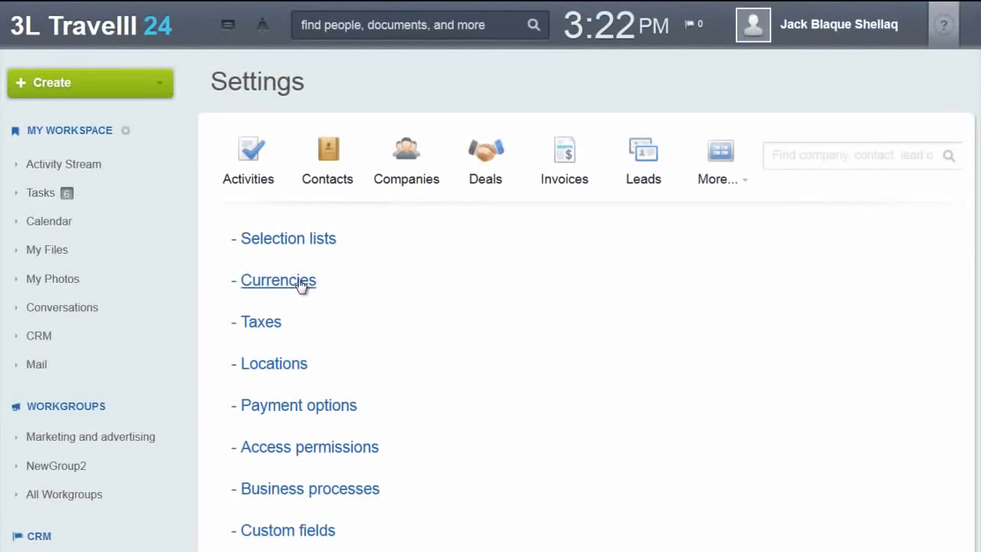
Add a BRL currency with exchange rate 2 and currency format R$.
{"action": "left_click", "coordinate": [300, 287]}
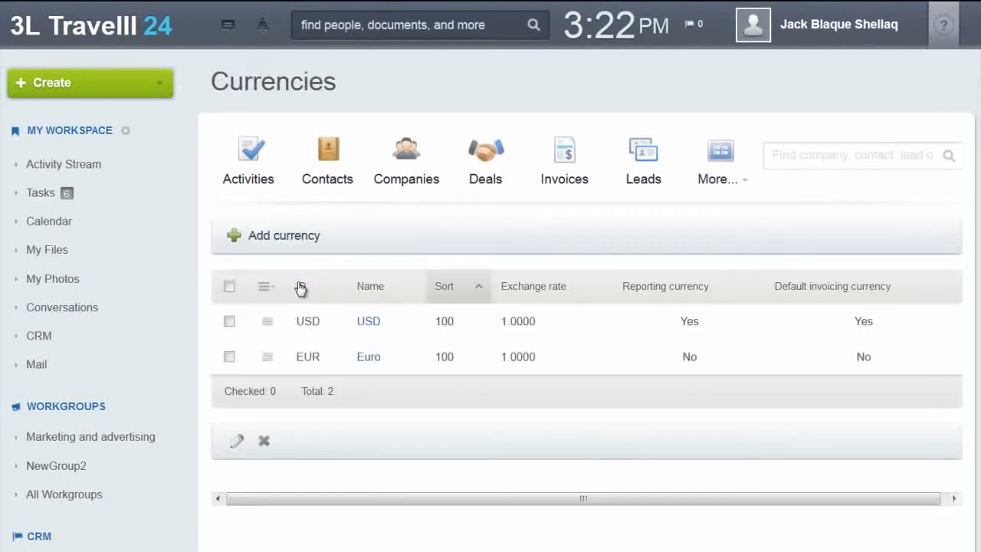
{"action": "left_click", "coordinate": [278, 243]}
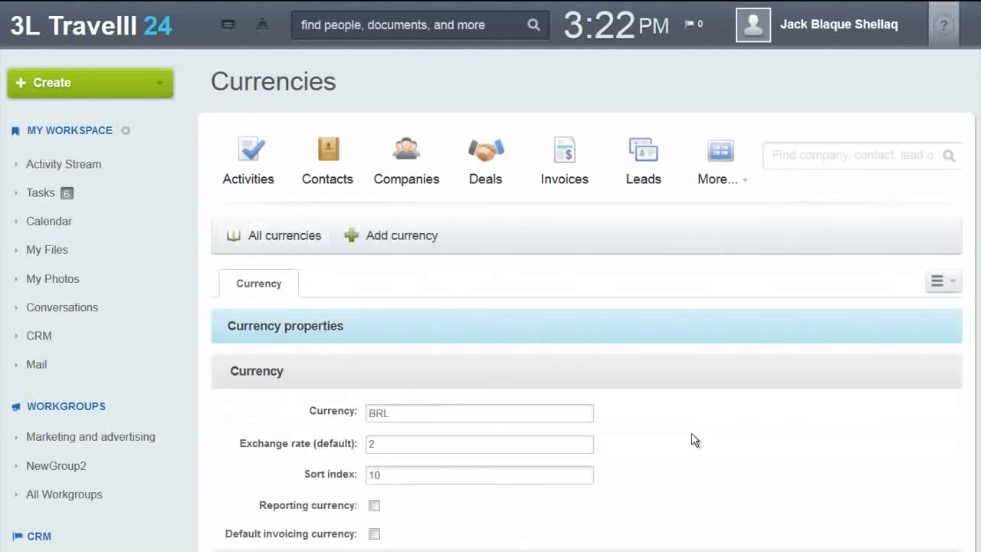
{"action": "scroll", "coordinate": [693, 439], "scroll_direction": "down", "scroll_amount": 3}
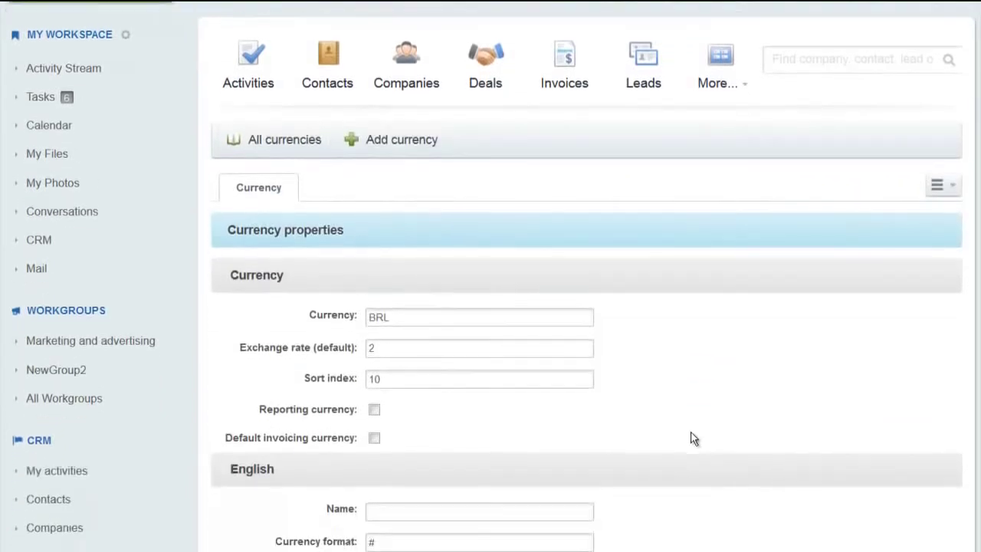
{"action": "scroll", "coordinate": [694, 439], "scroll_direction": "down", "scroll_amount": 3}
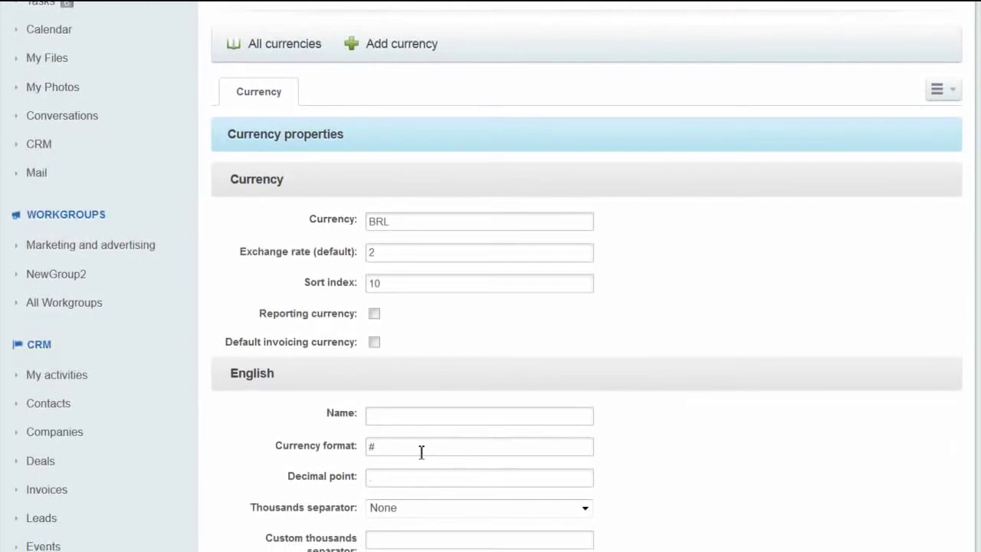
{"action": "left_click", "coordinate": [387, 416]}
{"action": "key", "text": "Tab"}
{"action": "type", "text": "R$"}
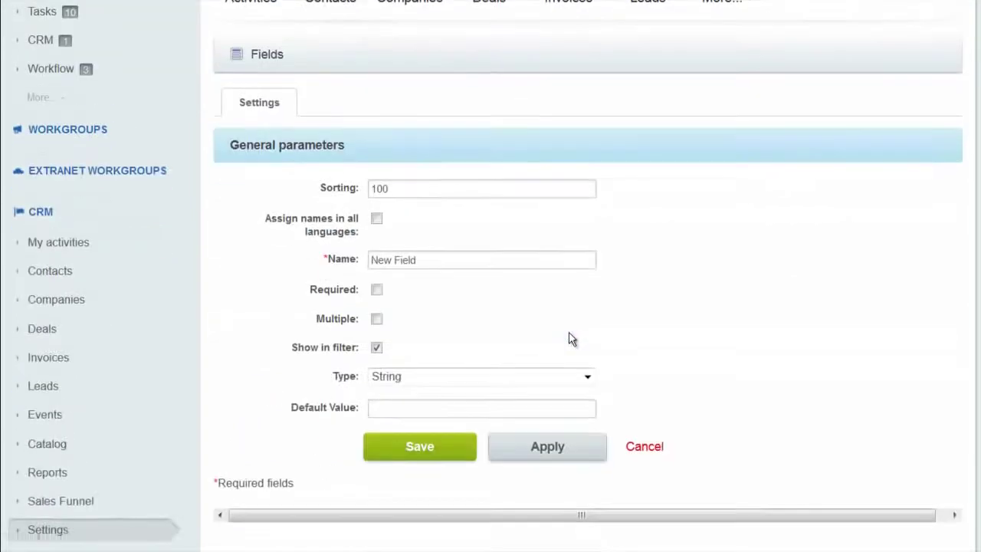
Rename the new custom lead field to 'Regional Code' and keep its type as String.
{"action": "scroll", "coordinate": [571, 338], "scroll_direction": "down", "scroll_amount": 1}
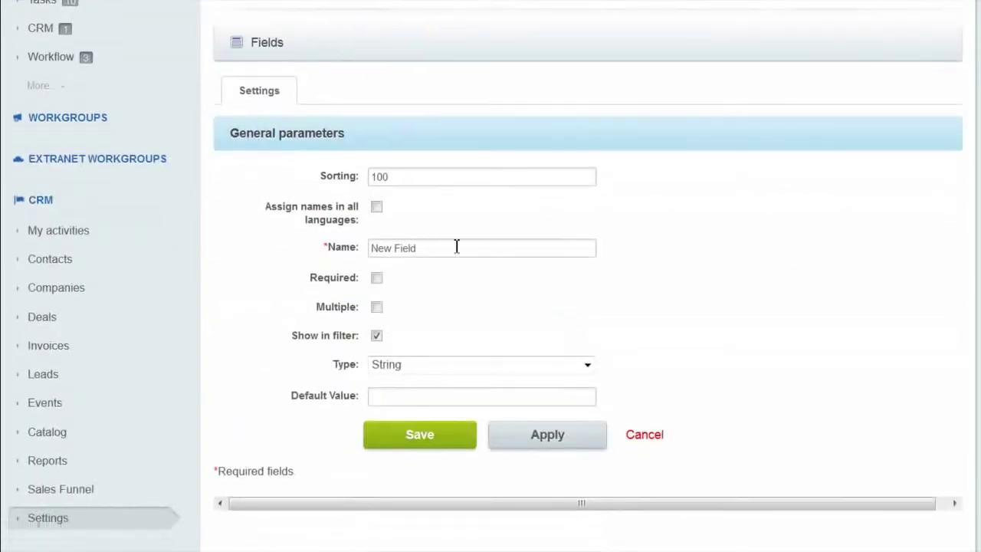
{"action": "left_click_drag", "start_coordinate": [409, 249], "coordinate": [258, 263]}
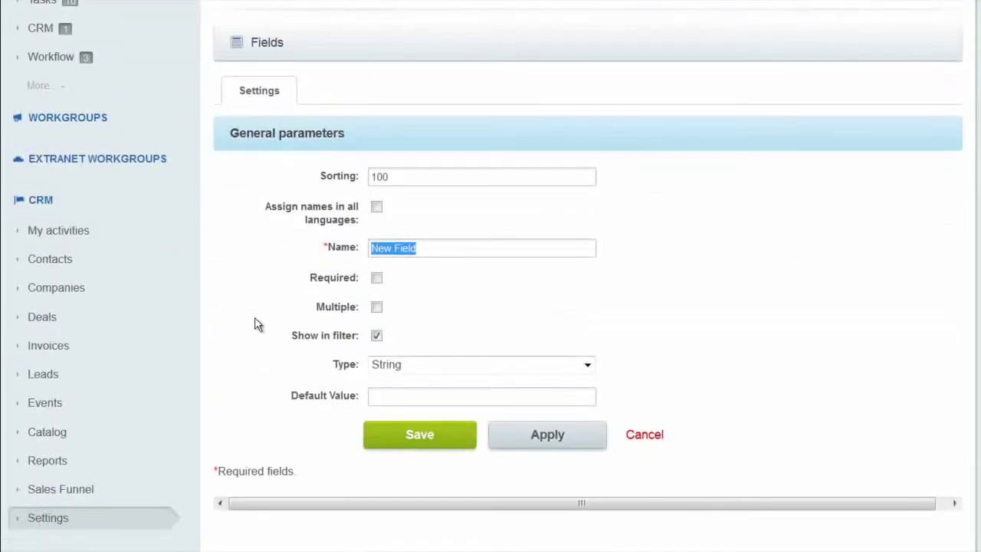
{"action": "type", "text": "Regional Code"}
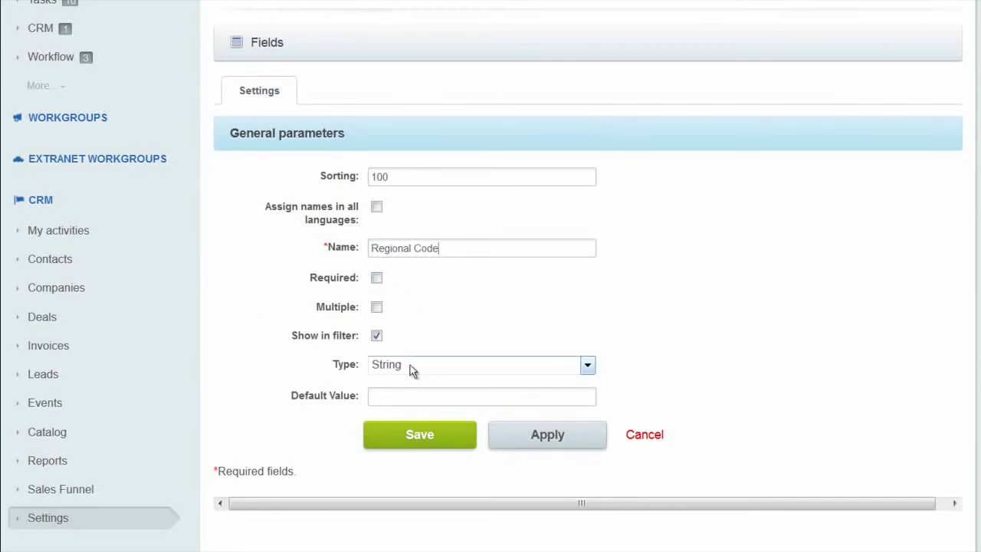
{"action": "left_click", "coordinate": [409, 367]}
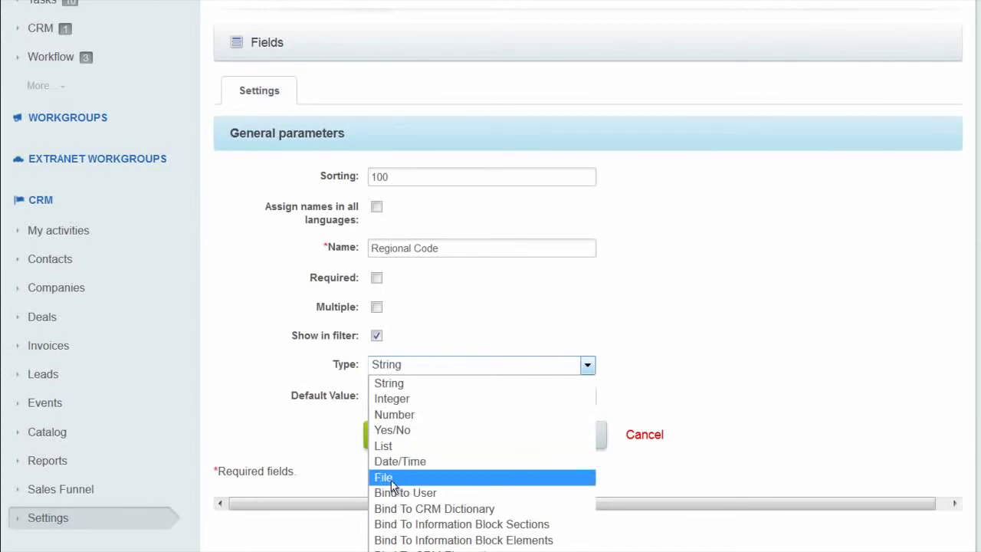
{"action": "left_click", "coordinate": [344, 488]}
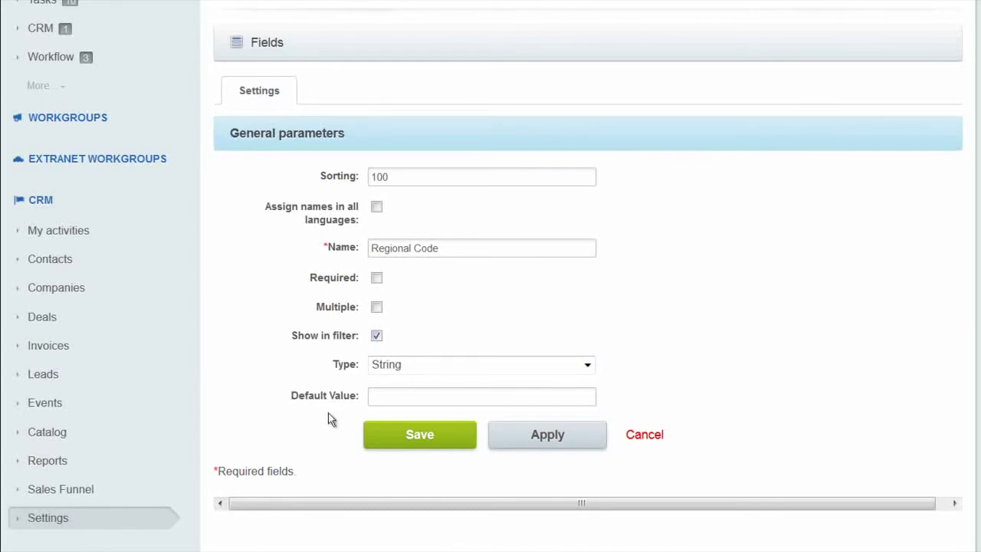
{"action": "scroll", "coordinate": [327, 418], "scroll_direction": "up", "scroll_amount": 5}
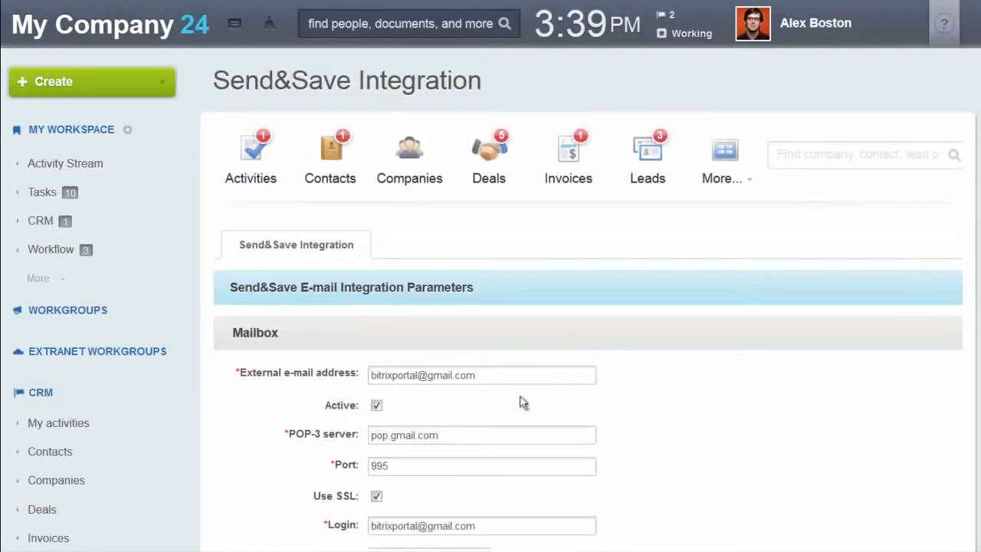
Review the Send&Save POP-3 mailbox settings (port 995, SSL) and the create-lead-for-unknown-sender option.
{"action": "scroll", "coordinate": [652, 402], "scroll_direction": "down", "scroll_amount": 3}
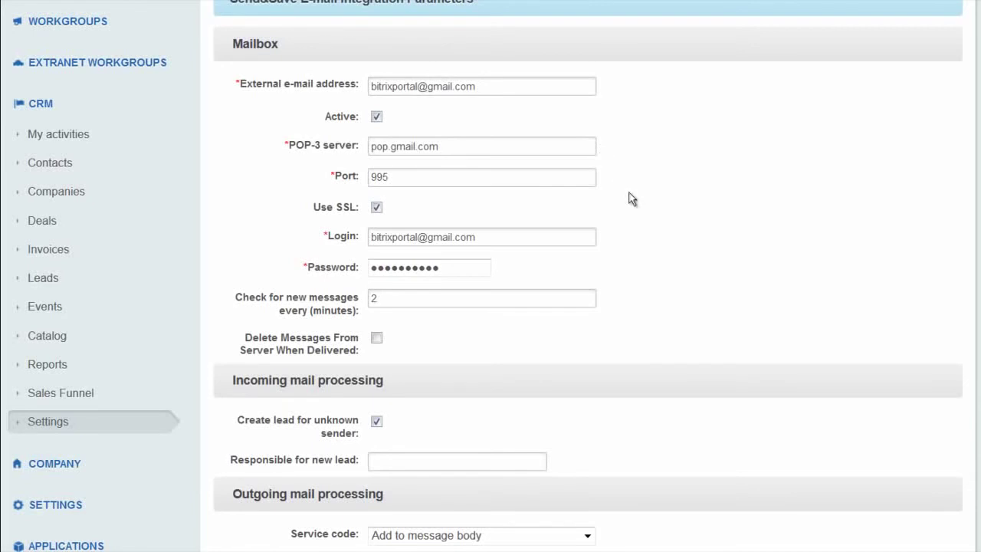
{"action": "scroll", "coordinate": [696, 273], "scroll_direction": "down", "scroll_amount": 2}
{"action": "scroll", "coordinate": [534, 274], "scroll_direction": "down", "scroll_amount": 2}
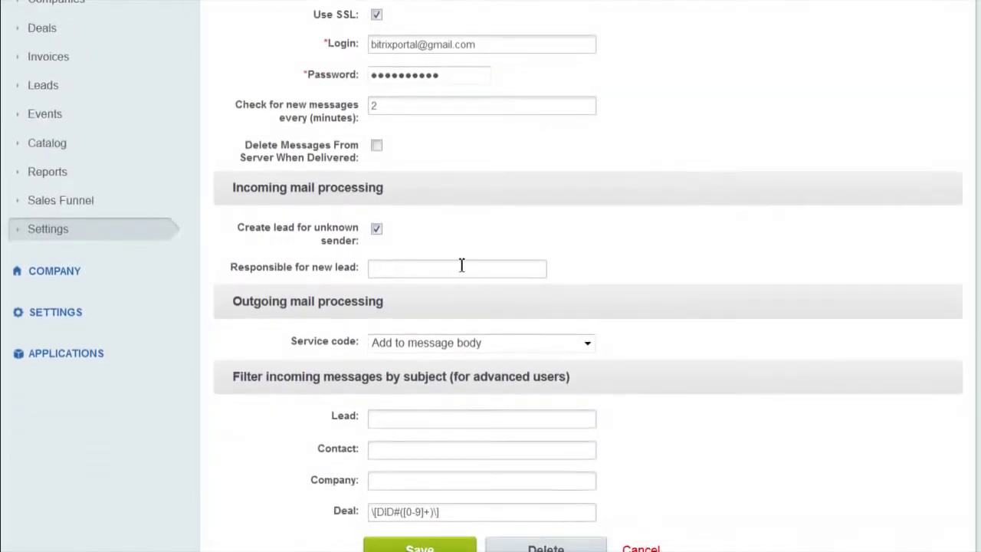
{"action": "left_click_drag", "start_coordinate": [235, 227], "coordinate": [362, 242]}
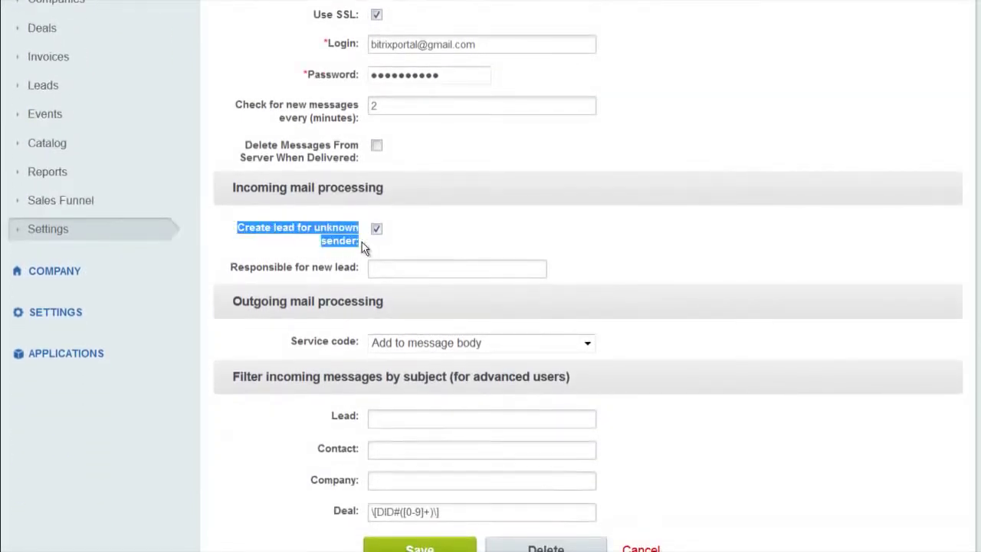
{"action": "left_click", "coordinate": [458, 237]}
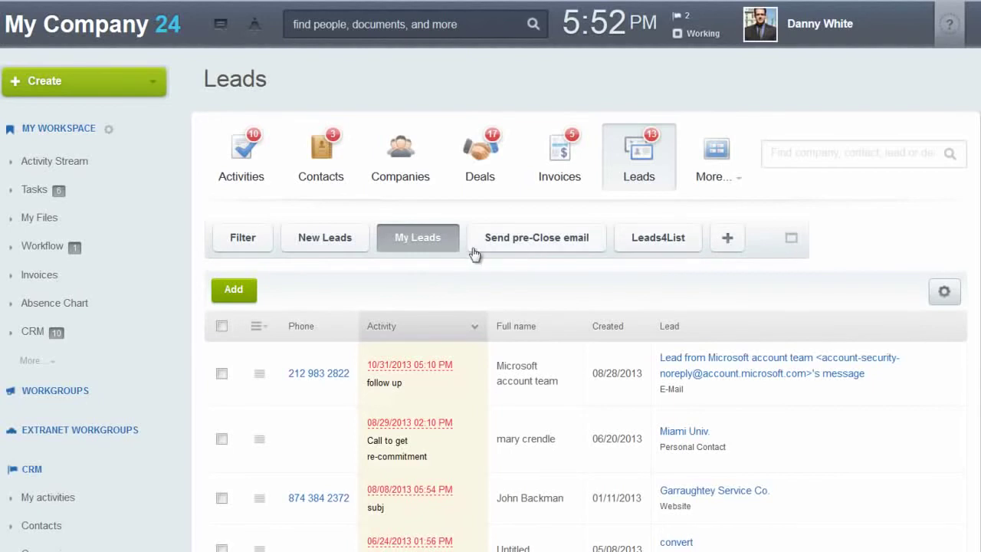
Pick another employee as responsible person in the My Leads filter, then collapse the filter fields.
{"action": "left_click", "coordinate": [790, 243]}
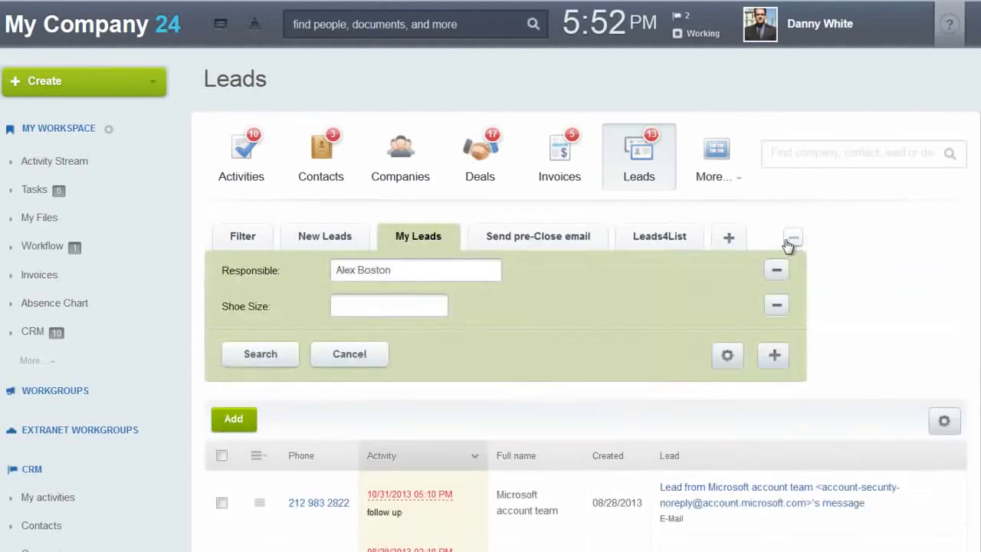
{"action": "left_click", "coordinate": [387, 272]}
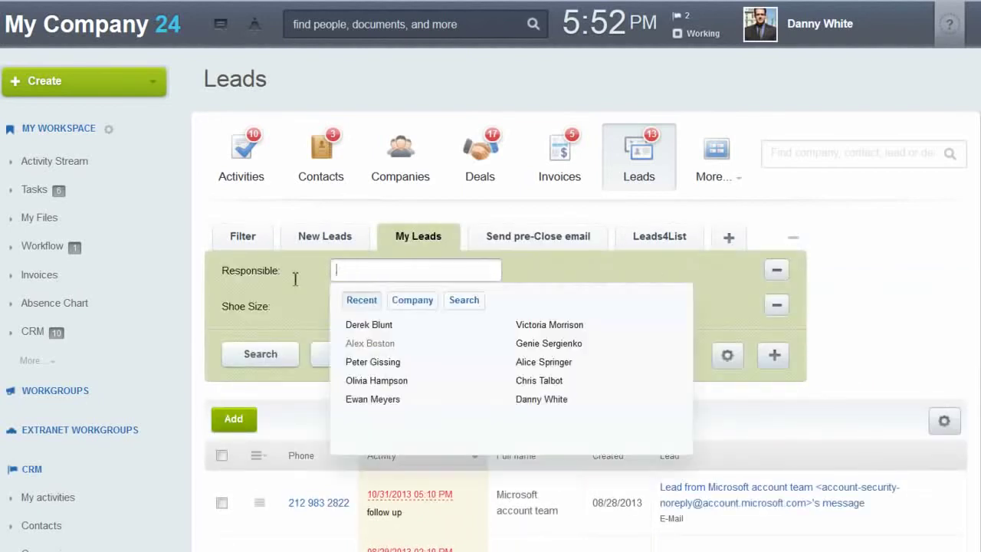
{"action": "left_click", "coordinate": [331, 300]}
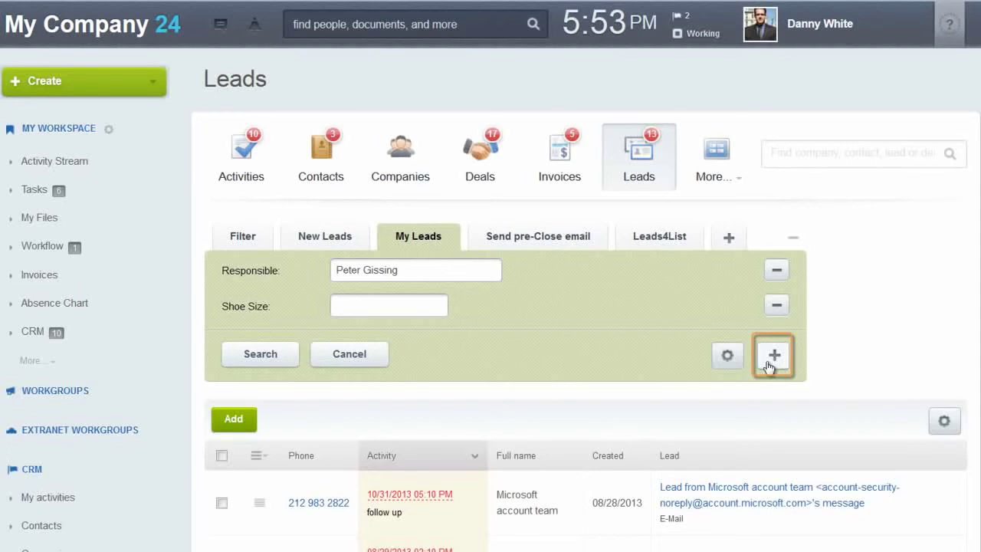
{"action": "left_click", "coordinate": [795, 241]}
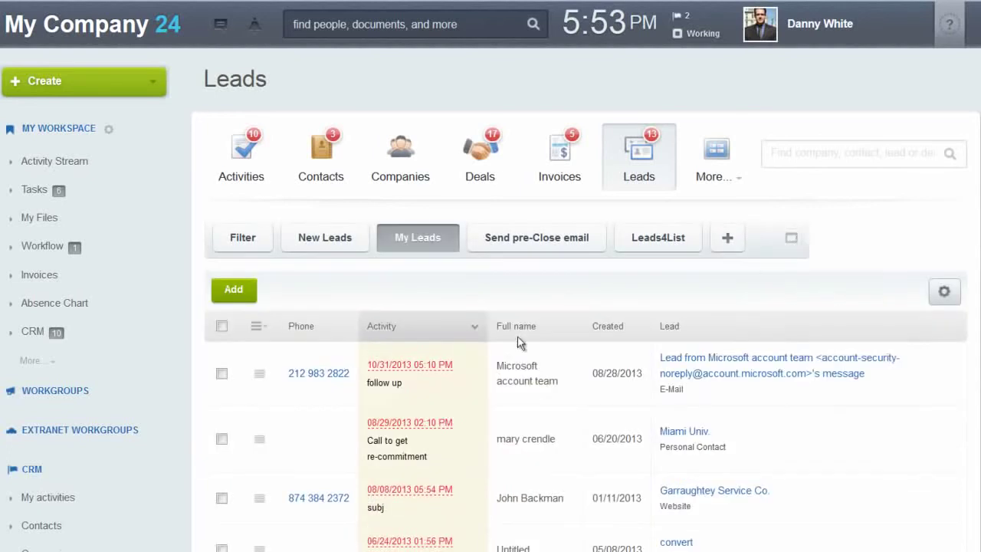
Move the Created column ahead of Full name and open lead #108 Mobile.
{"action": "scroll", "coordinate": [613, 286], "scroll_direction": "down", "scroll_amount": 3}
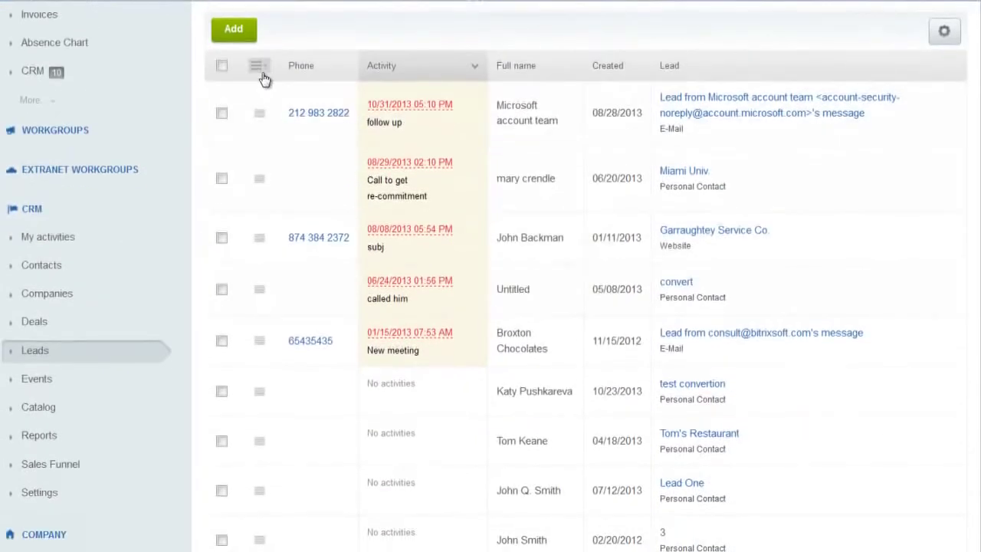
{"action": "left_click", "coordinate": [257, 66]}
{"action": "mouse_move", "coordinate": [331, 124]}
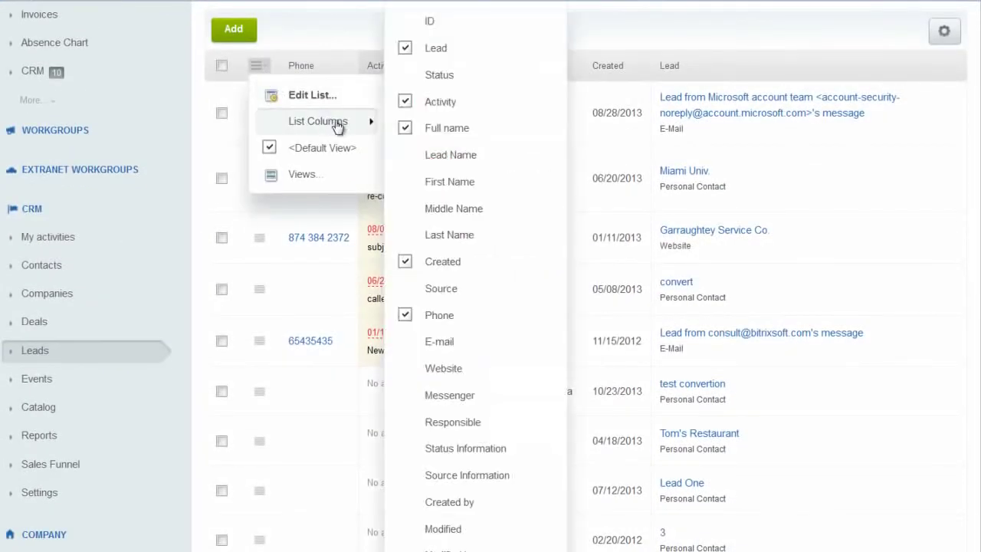
{"action": "left_click", "coordinate": [646, 32]}
{"action": "left_click_drag", "start_coordinate": [616, 66], "coordinate": [501, 74]}
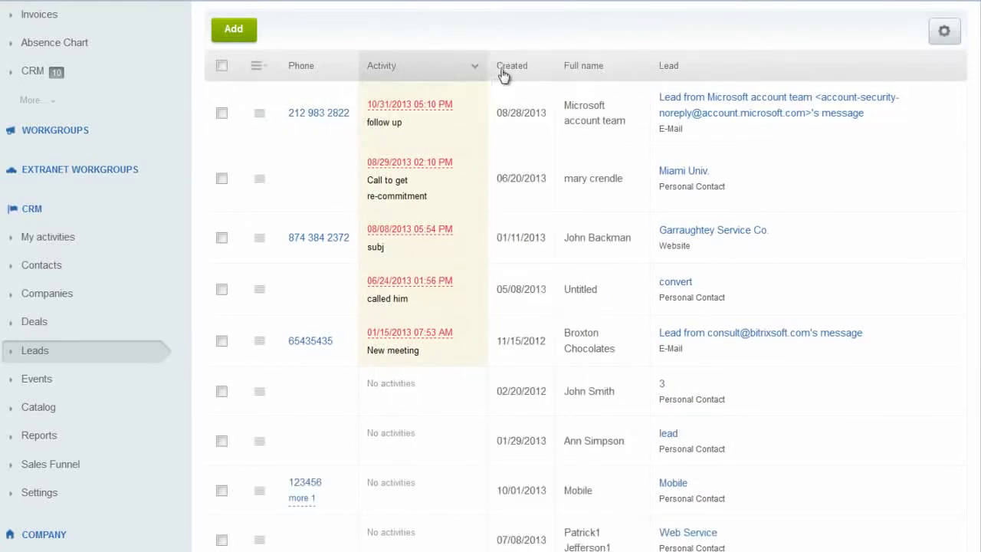
{"action": "left_click", "coordinate": [259, 115]}
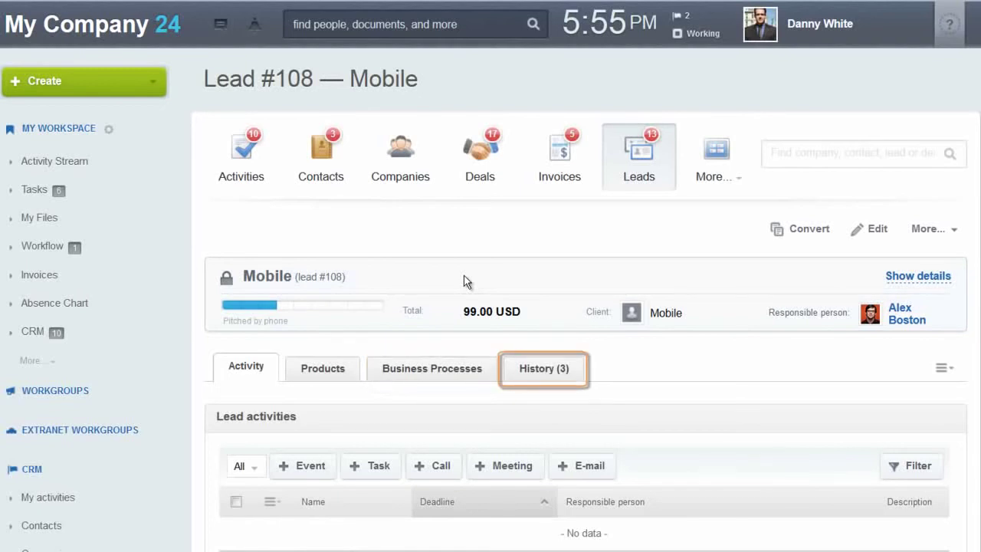
{"action": "scroll", "coordinate": [538, 222], "scroll_direction": "down", "scroll_amount": 2}
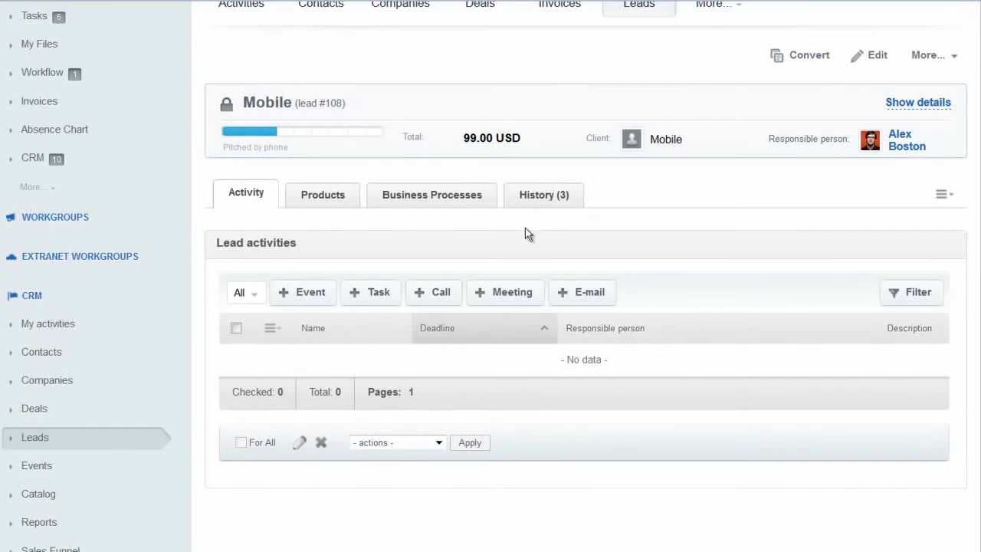
{"action": "left_click", "coordinate": [367, 296]}
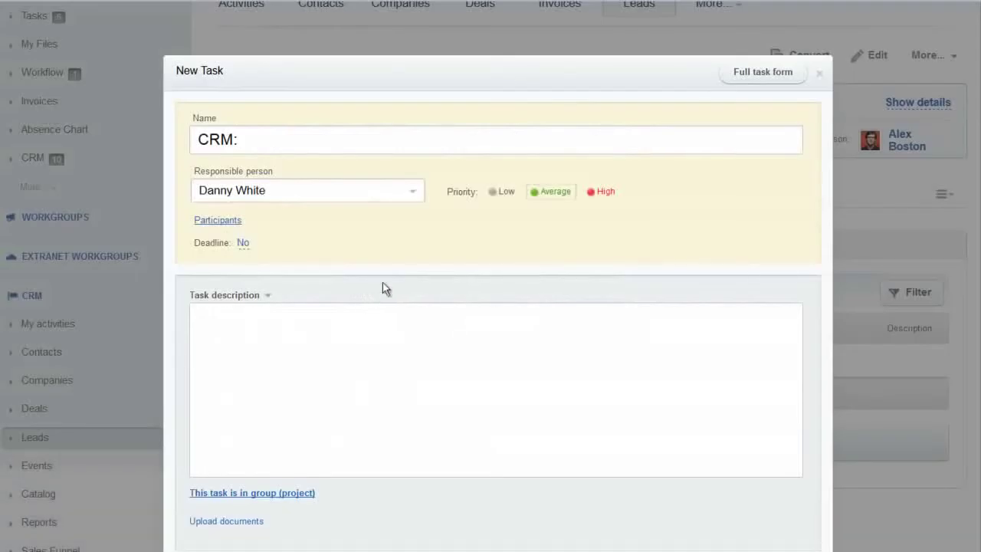
{"action": "left_click", "coordinate": [298, 142]}
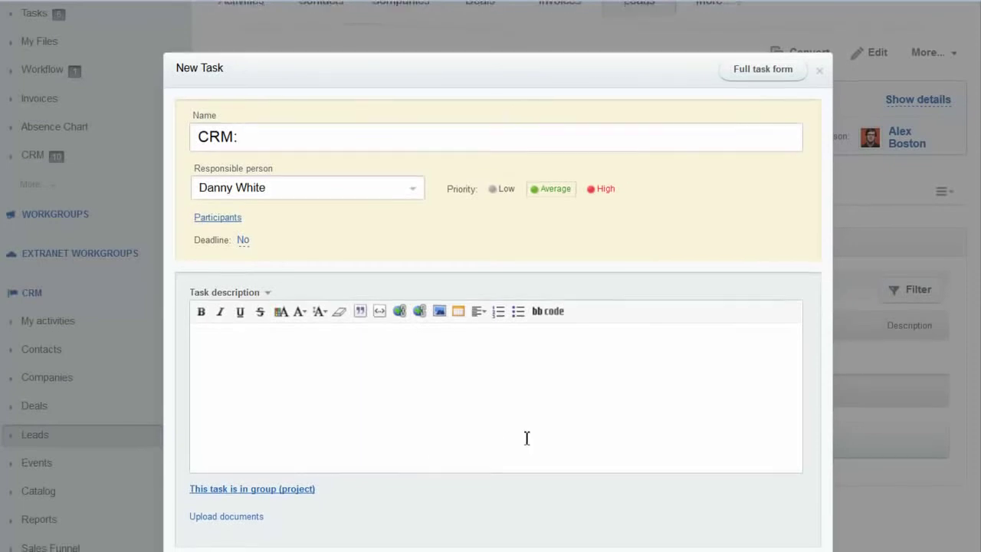
{"action": "scroll", "coordinate": [525, 413], "scroll_direction": "down", "scroll_amount": 2}
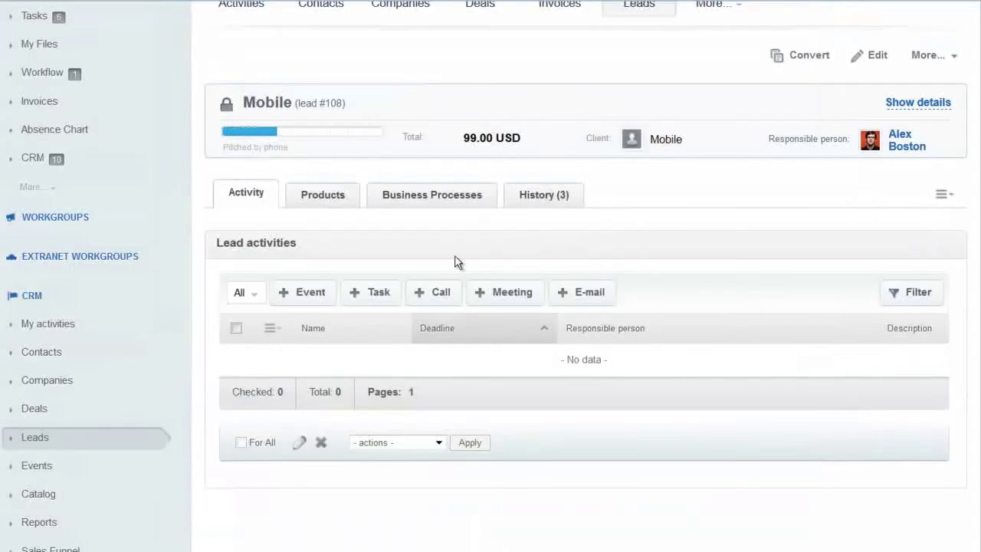
Add a call with subject 'follow up' dated November 14, 2013 at 05:55 PM and save it.
{"action": "left_click", "coordinate": [425, 297]}
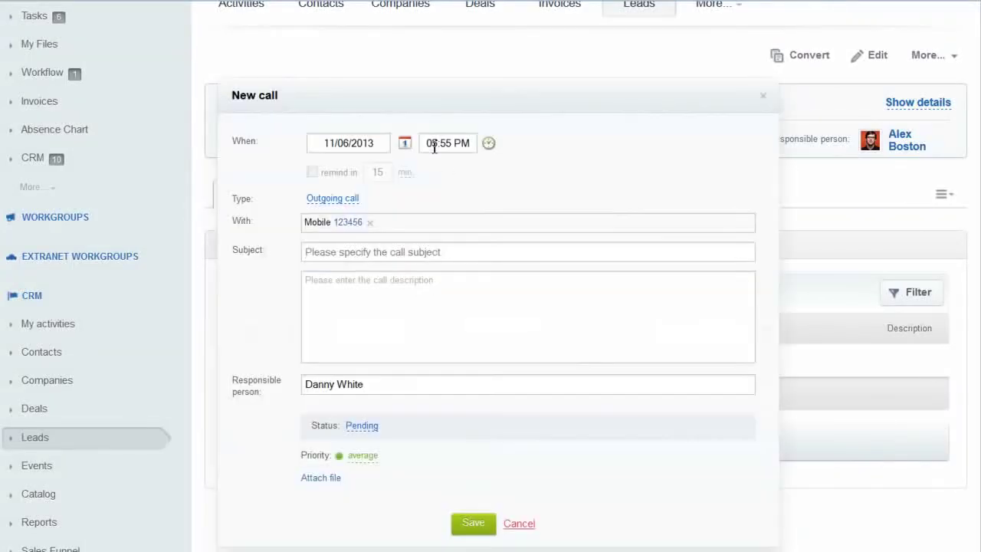
{"action": "left_click", "coordinate": [404, 142]}
{"action": "left_click", "coordinate": [421, 261]}
{"action": "left_click", "coordinate": [385, 252]}
{"action": "type", "text": "follow up"}
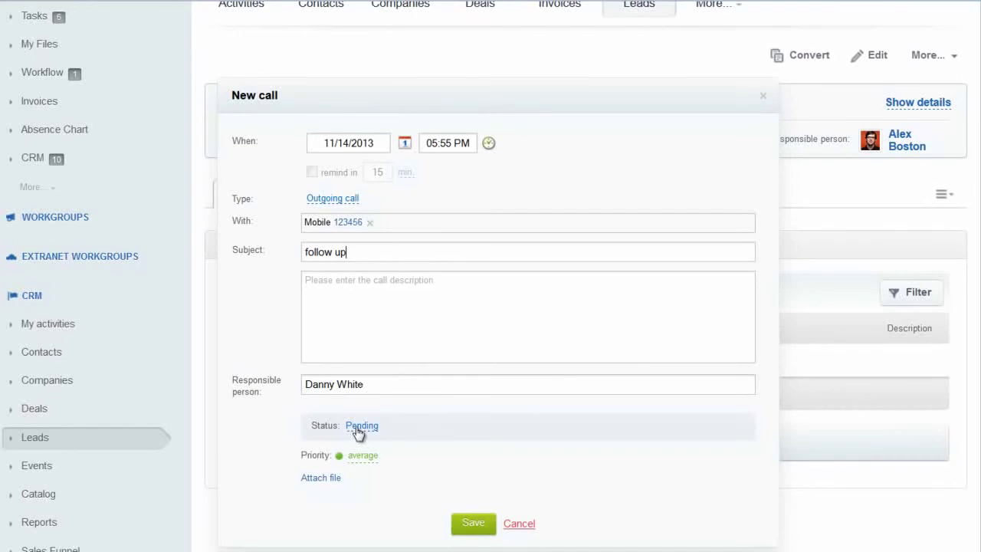
{"action": "left_click", "coordinate": [475, 521]}
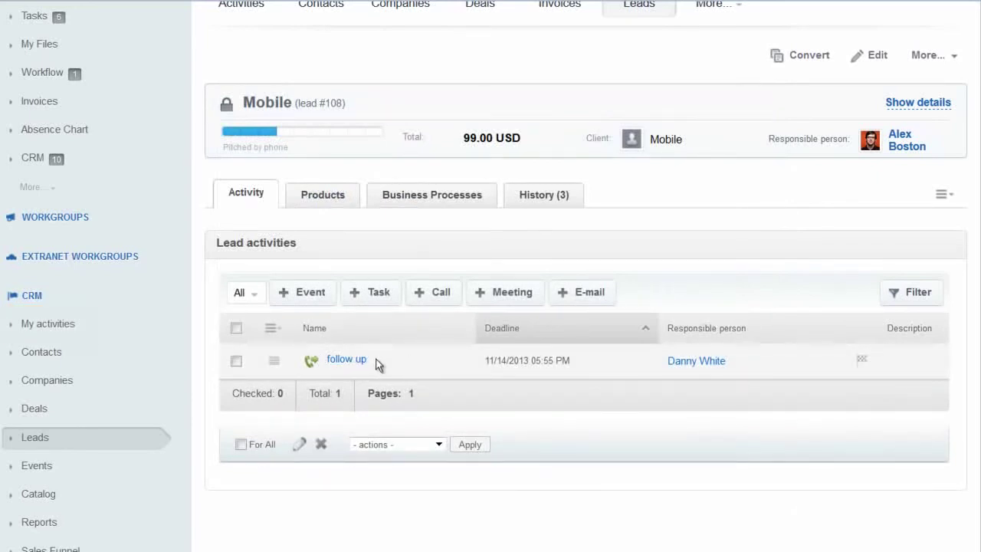
Open a new e-mail from Lead activities and expand the Template dropdown.
{"action": "left_click", "coordinate": [594, 292]}
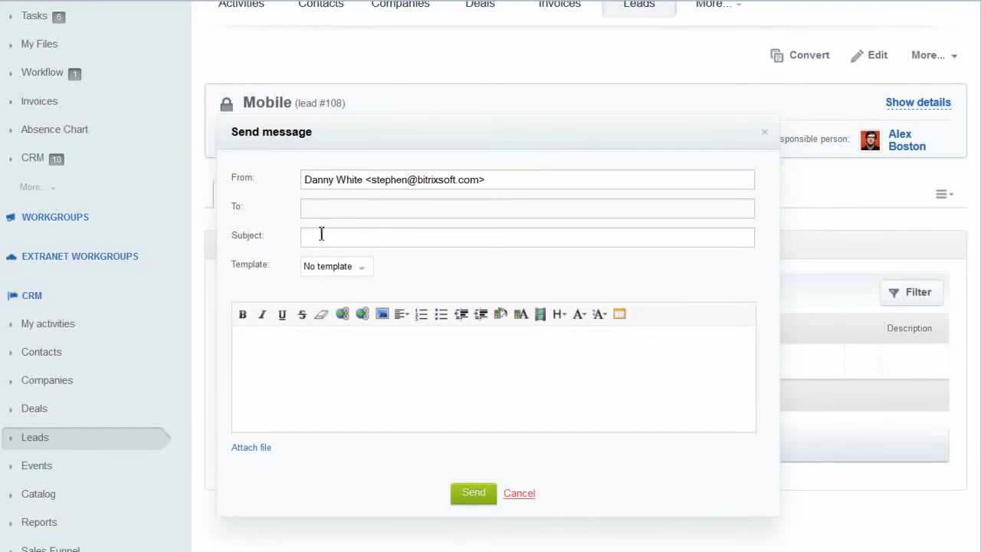
{"action": "left_click", "coordinate": [362, 269]}
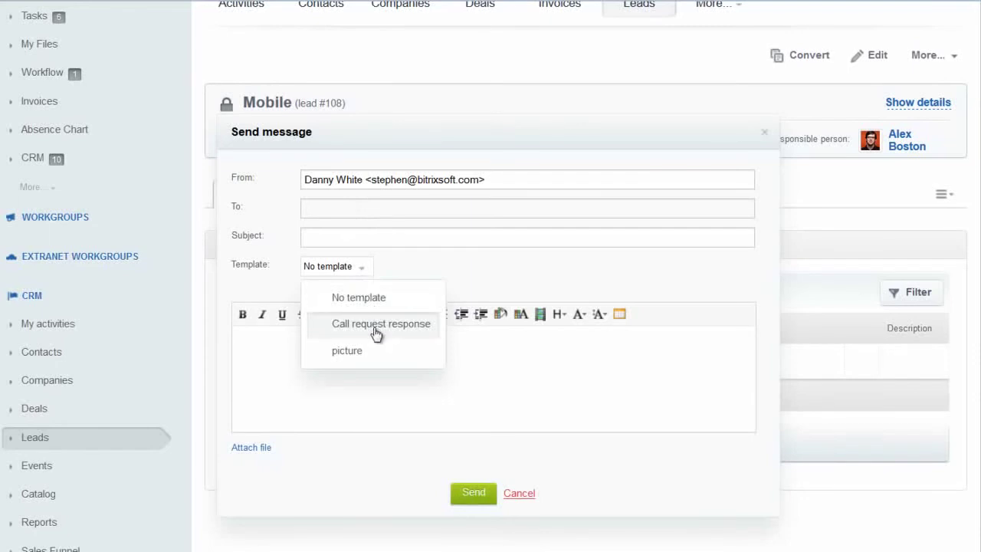
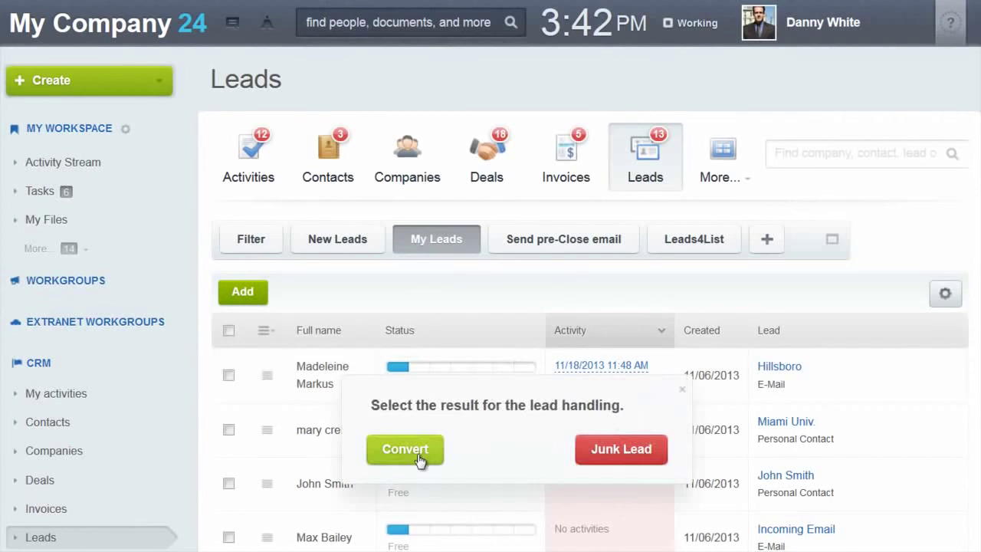
{"action": "left_click", "coordinate": [418, 452]}
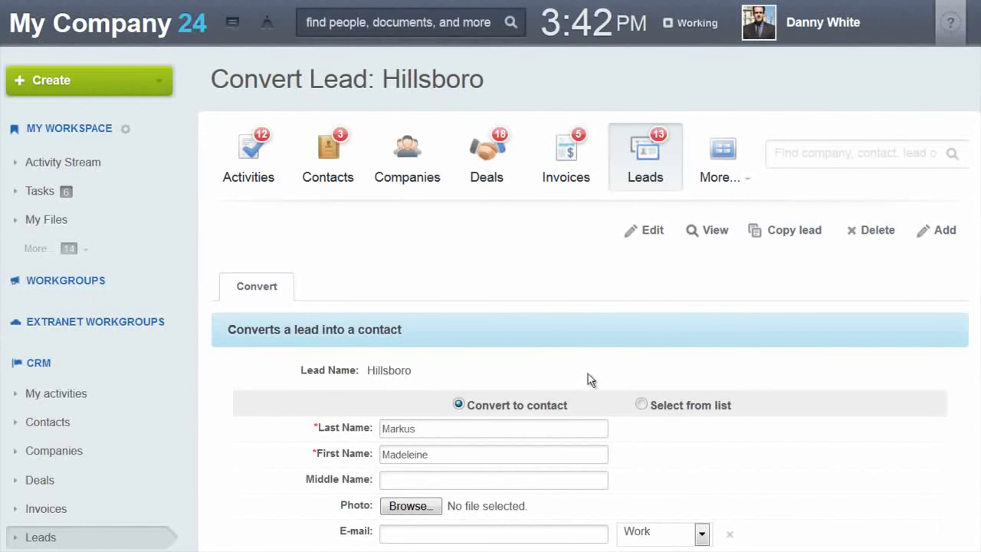
{"action": "scroll", "coordinate": [504, 335], "scroll_direction": "down", "scroll_amount": 2}
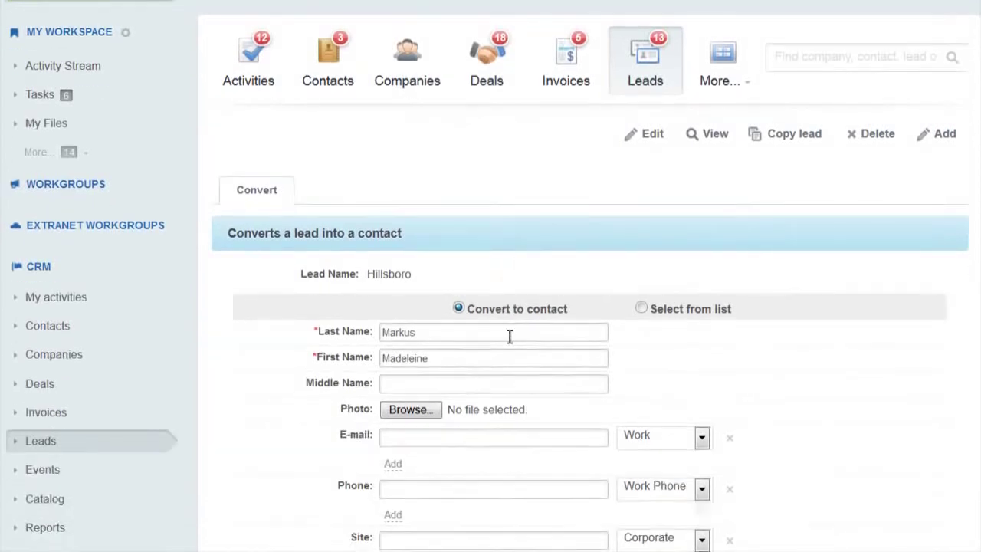
{"action": "scroll", "coordinate": [510, 335], "scroll_direction": "down", "scroll_amount": 2}
{"action": "scroll", "coordinate": [539, 328], "scroll_direction": "down", "scroll_amount": 2}
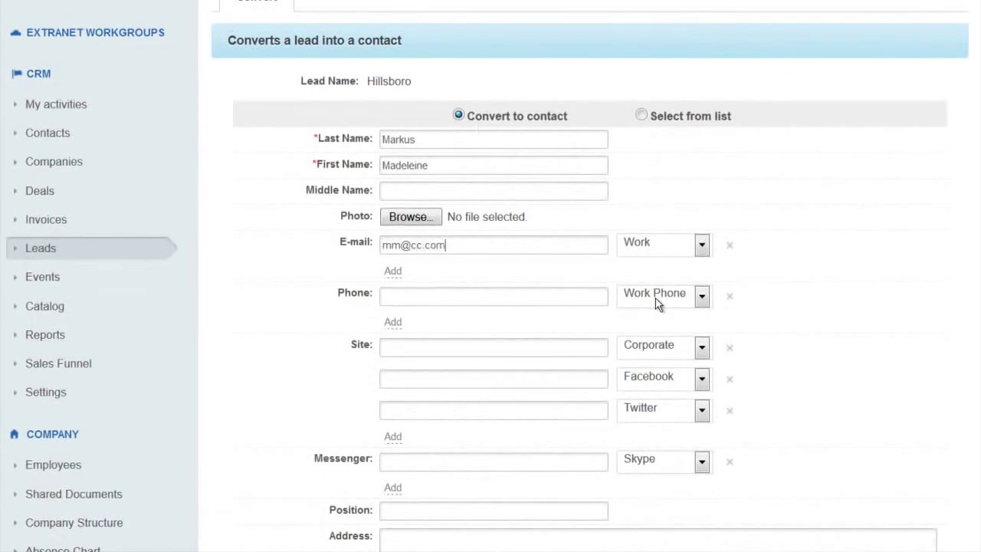
{"action": "scroll", "coordinate": [497, 344], "scroll_direction": "down", "scroll_amount": 6}
{"action": "scroll", "coordinate": [506, 337], "scroll_direction": "down", "scroll_amount": 6}
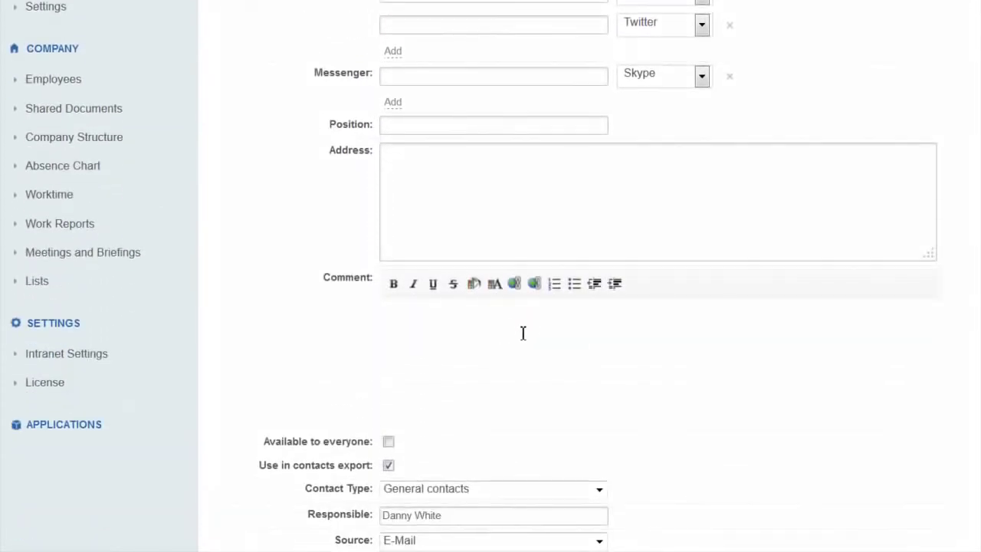
{"action": "scroll", "coordinate": [539, 327], "scroll_direction": "down", "scroll_amount": 2}
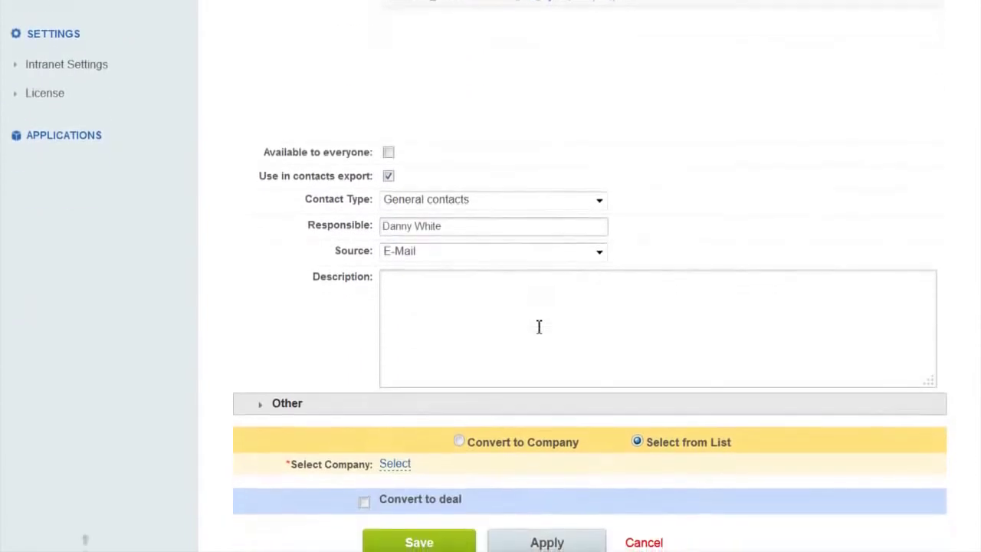
{"action": "scroll", "coordinate": [539, 322], "scroll_direction": "down", "scroll_amount": 2}
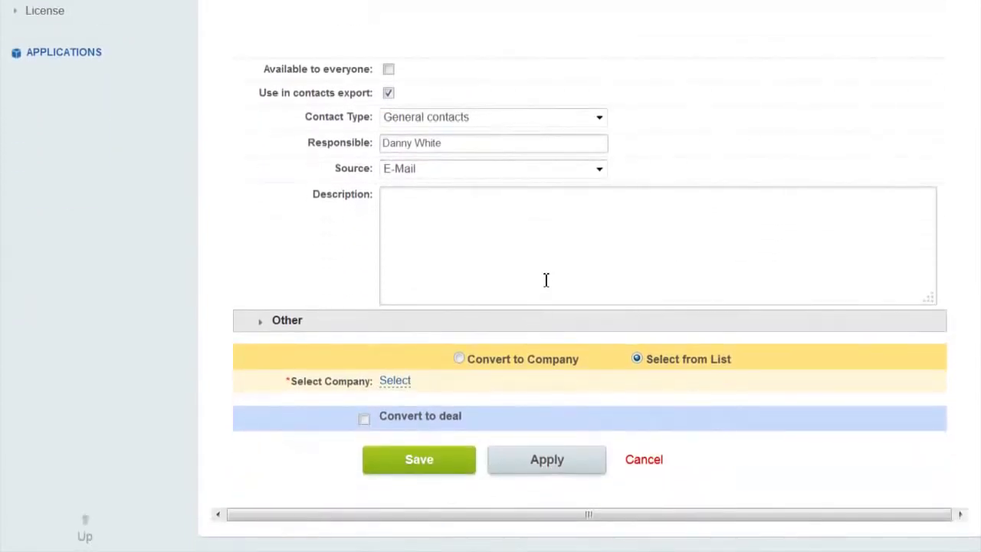
Also convert the lead to a new Hillsboro company and a deal with income 500, type Services.
{"action": "left_click", "coordinate": [458, 358]}
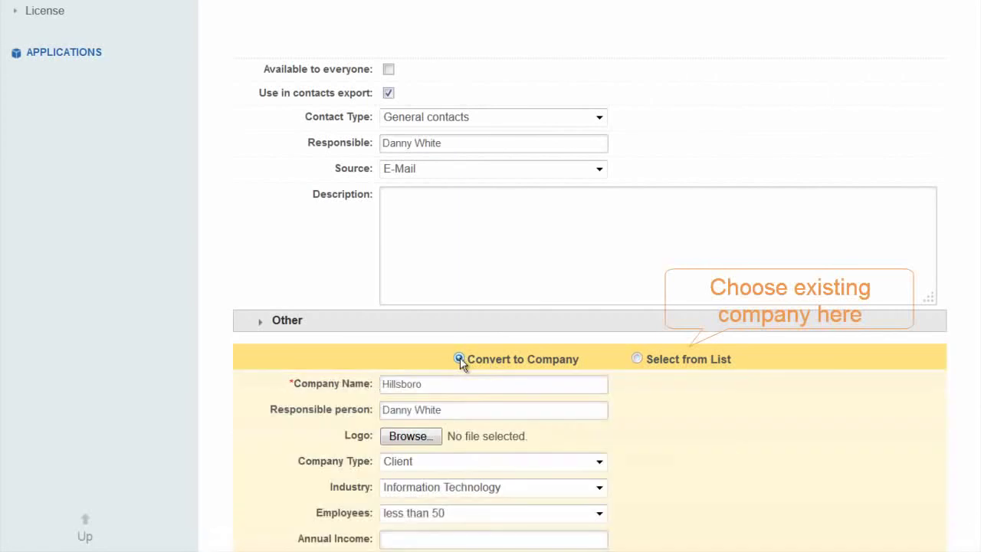
{"action": "scroll", "coordinate": [462, 359], "scroll_direction": "down", "scroll_amount": 4}
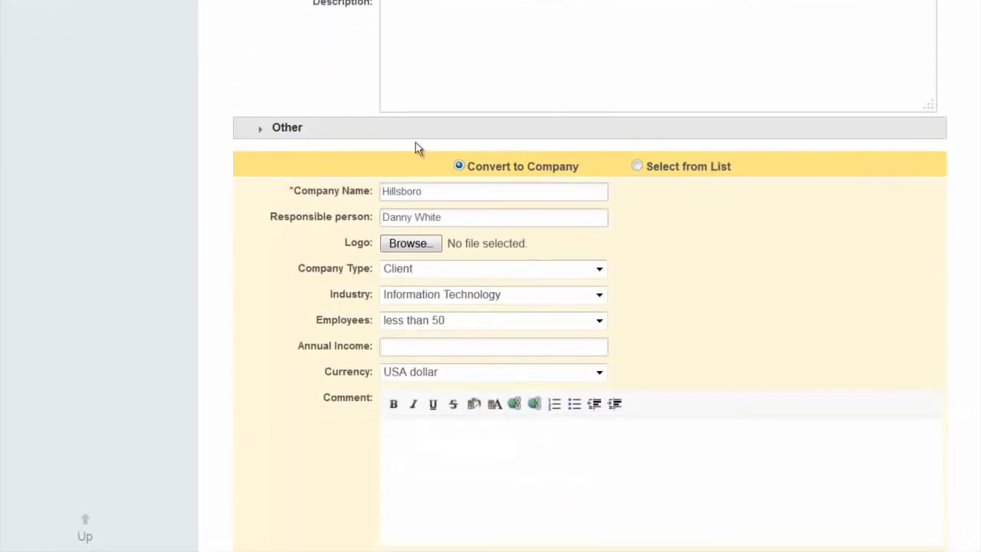
{"action": "scroll", "coordinate": [265, 238], "scroll_direction": "down", "scroll_amount": 3}
{"action": "scroll", "coordinate": [267, 240], "scroll_direction": "down", "scroll_amount": 4}
{"action": "scroll", "coordinate": [270, 247], "scroll_direction": "down", "scroll_amount": 5}
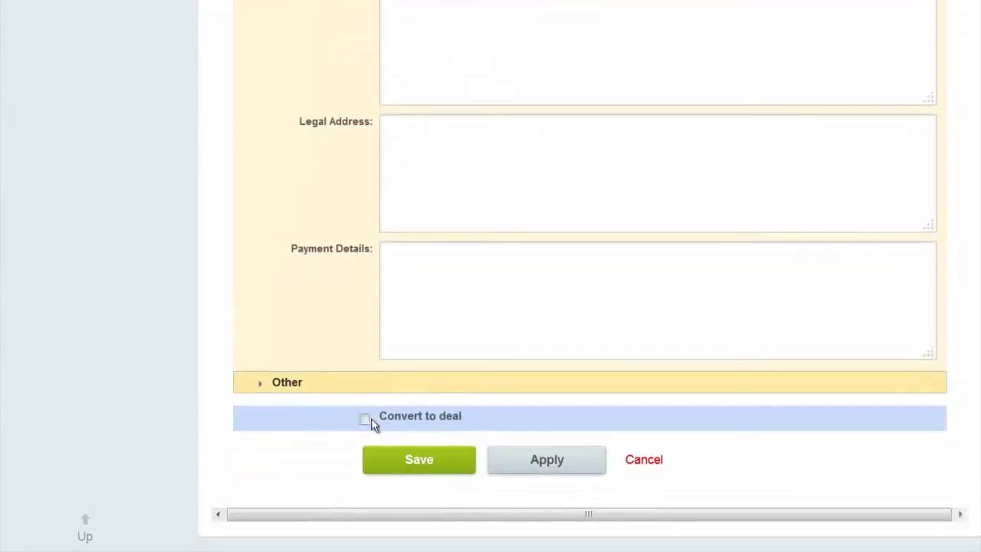
{"action": "left_click", "coordinate": [365, 421]}
{"action": "scroll", "coordinate": [379, 311], "scroll_direction": "down", "scroll_amount": 4}
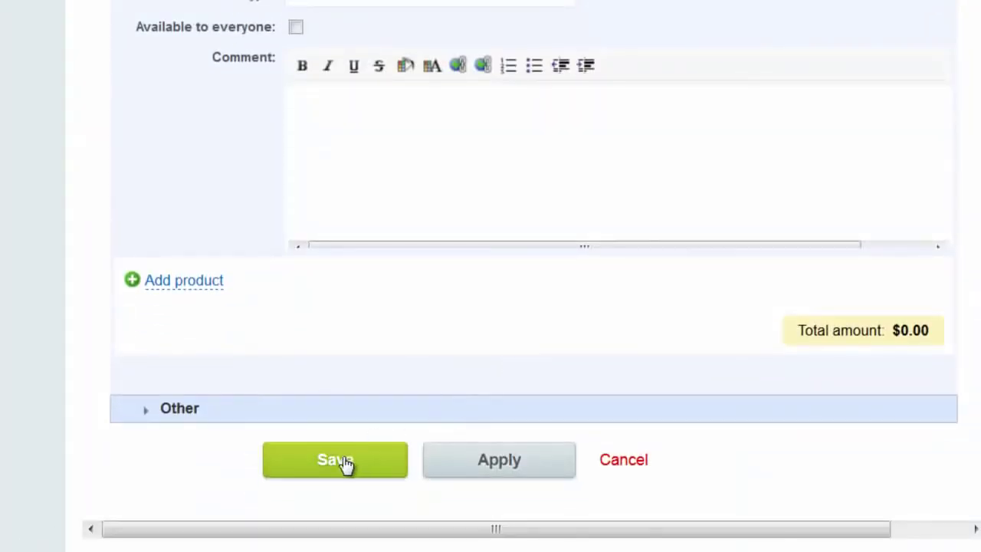
Save the lead conversion and view the new contact's linked deals in Deals (1).
{"action": "left_click", "coordinate": [345, 521]}
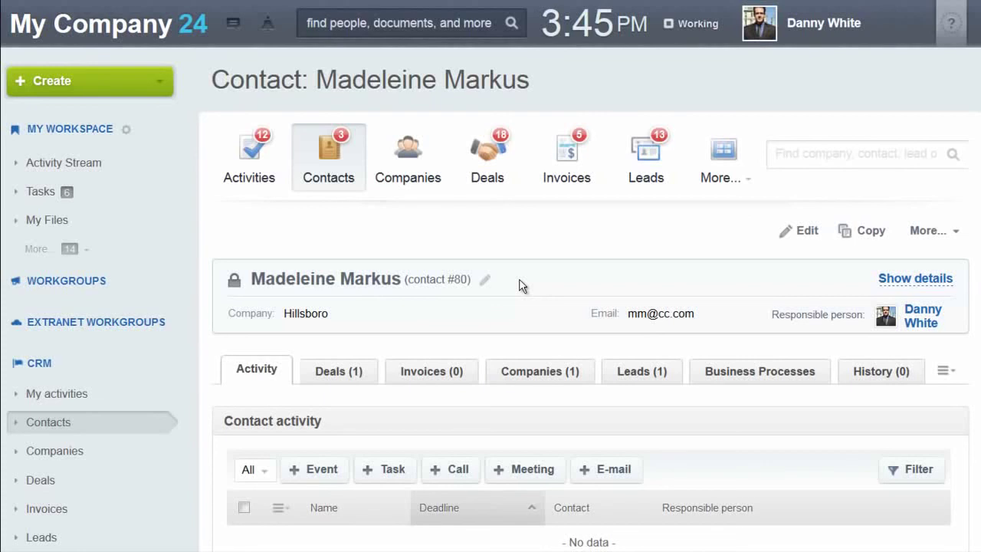
{"action": "scroll", "coordinate": [521, 284], "scroll_direction": "down", "scroll_amount": 1}
{"action": "scroll", "coordinate": [366, 196], "scroll_direction": "down", "scroll_amount": 1}
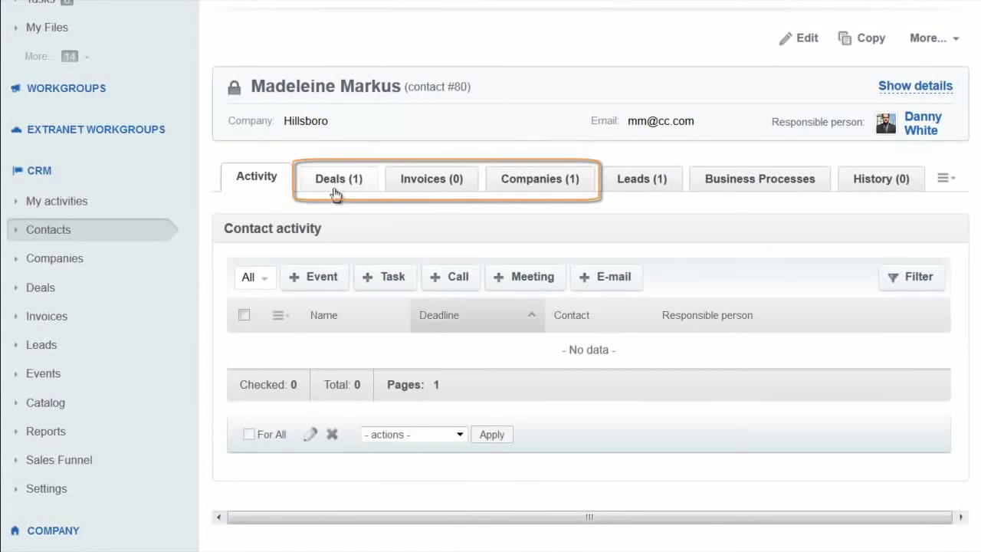
{"action": "left_click", "coordinate": [342, 191]}
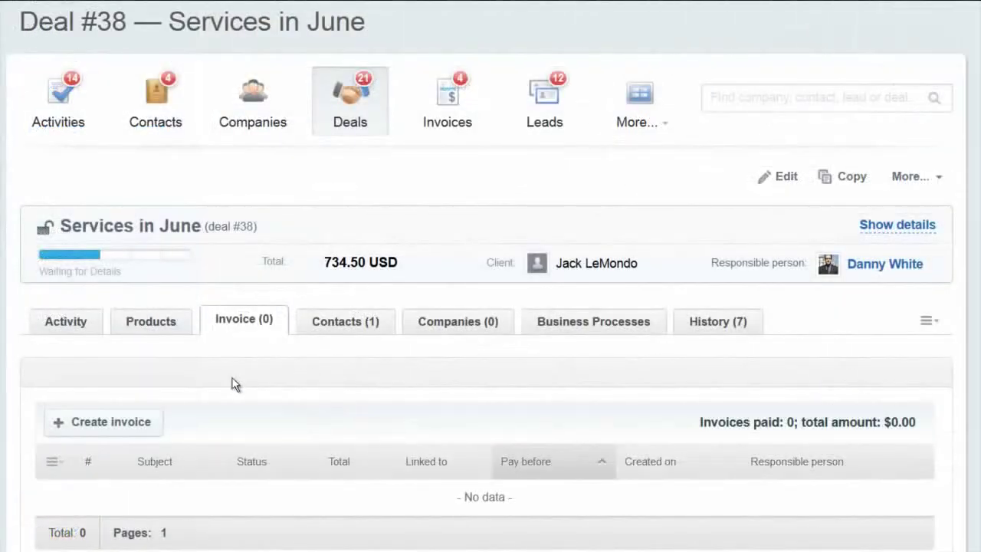
Start a new invoice for the Services in June deal with pay-before date 11/29/2013.
{"action": "left_click", "coordinate": [127, 431]}
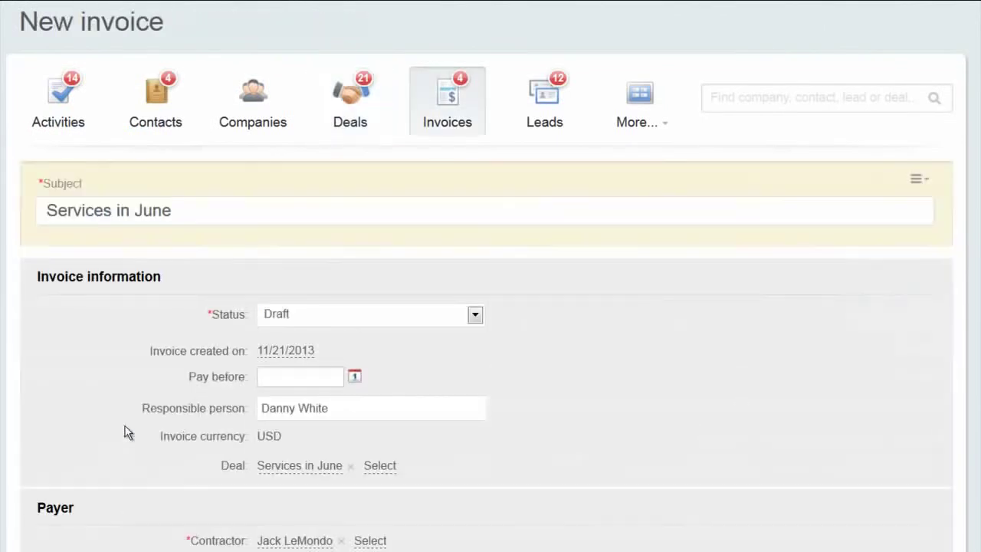
{"action": "left_click", "coordinate": [354, 378]}
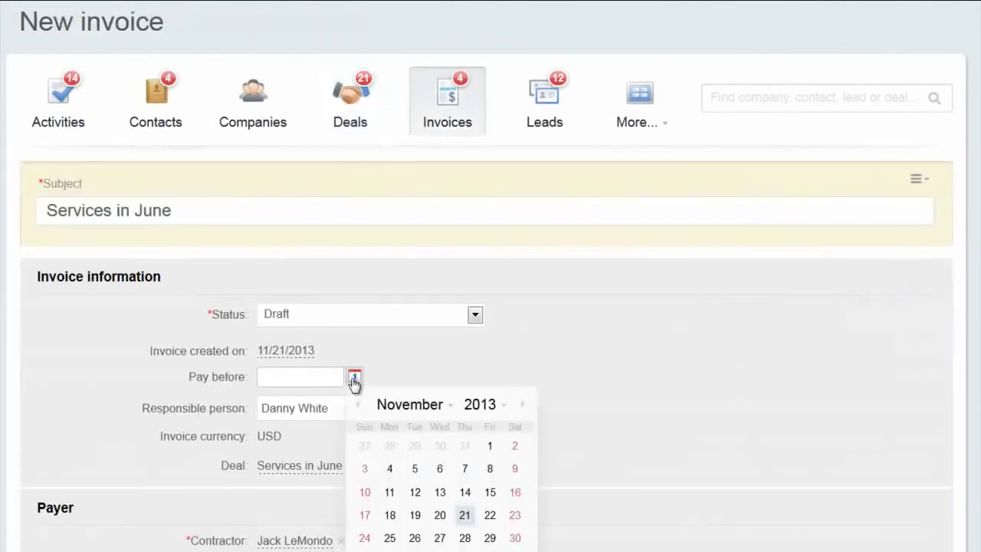
{"action": "left_click", "coordinate": [490, 539]}
Save draft invoice #prefix36 for 734.50 USD and preview it as a PDF.
{"action": "scroll", "coordinate": [490, 539], "scroll_direction": "down", "scroll_amount": 3}
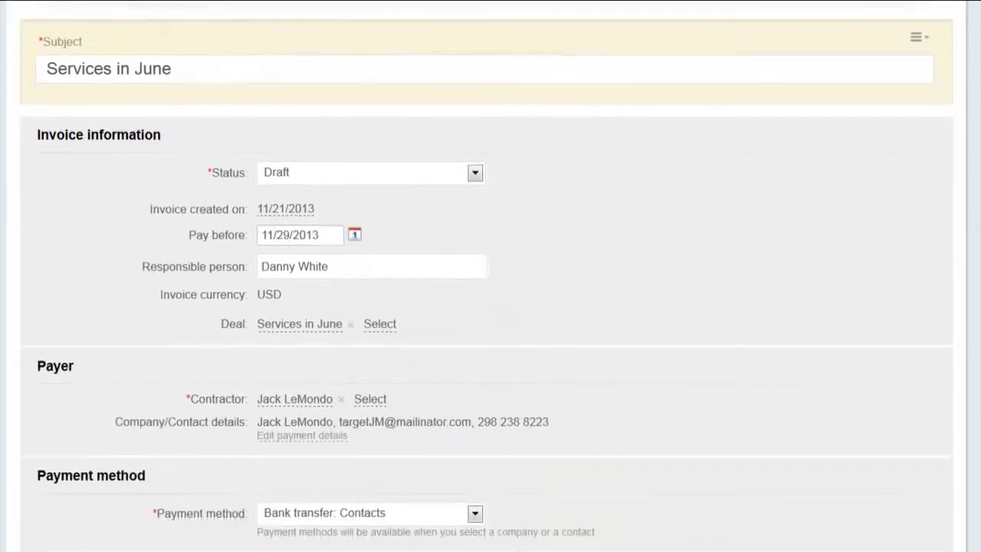
{"action": "scroll", "coordinate": [487, 276], "scroll_direction": "down", "scroll_amount": 2}
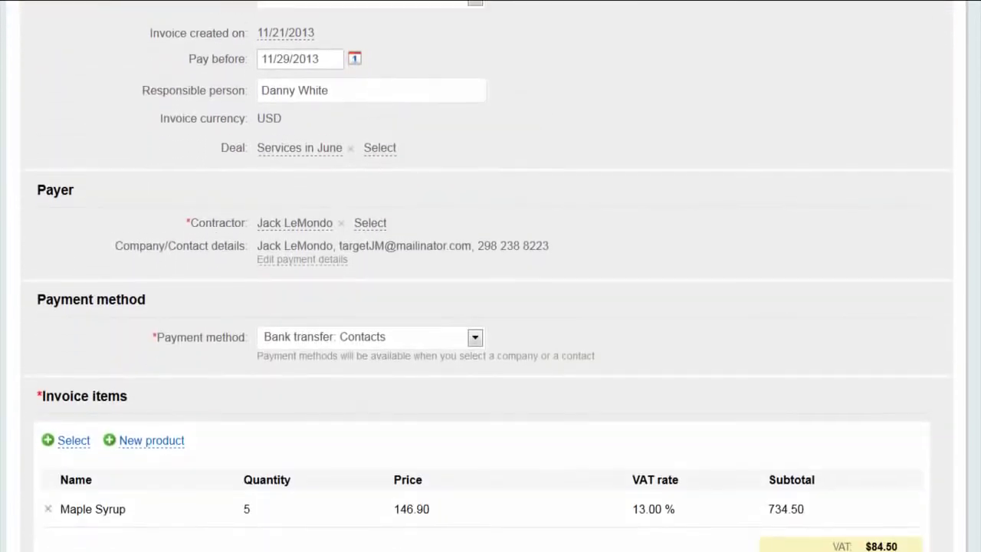
{"action": "scroll", "coordinate": [491, 275], "scroll_direction": "down", "scroll_amount": 3}
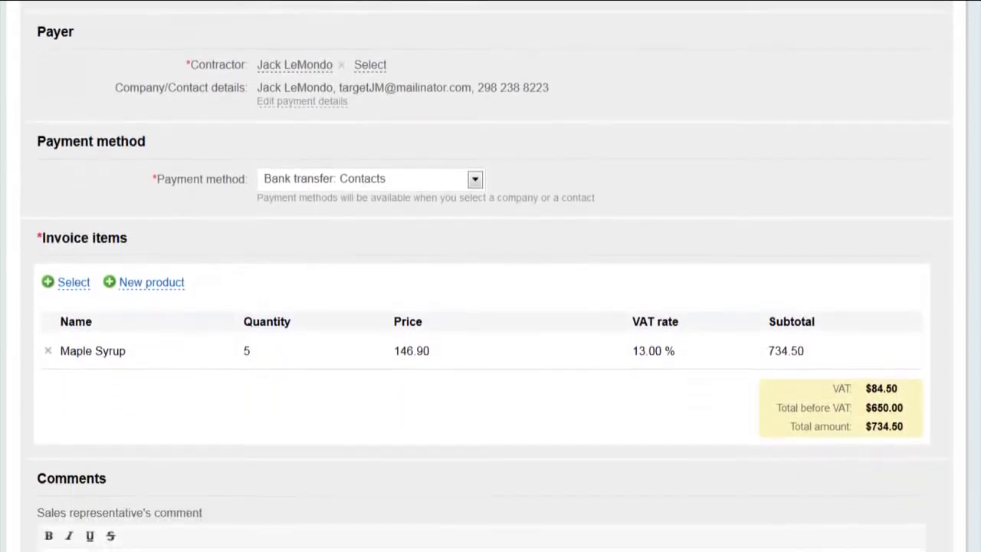
{"action": "scroll", "coordinate": [404, 516], "scroll_direction": "down", "scroll_amount": 2}
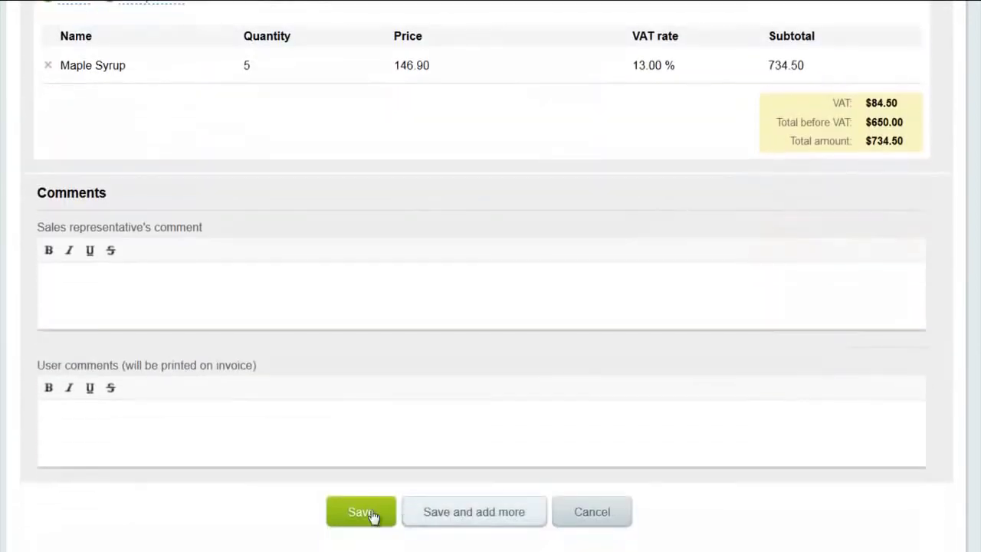
{"action": "left_click", "coordinate": [356, 513]}
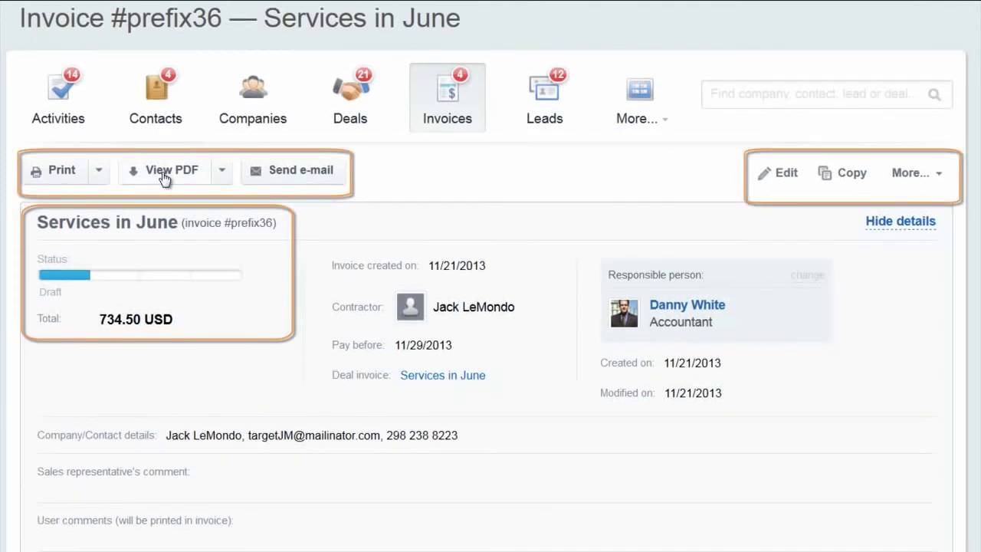
{"action": "left_click", "coordinate": [164, 174]}
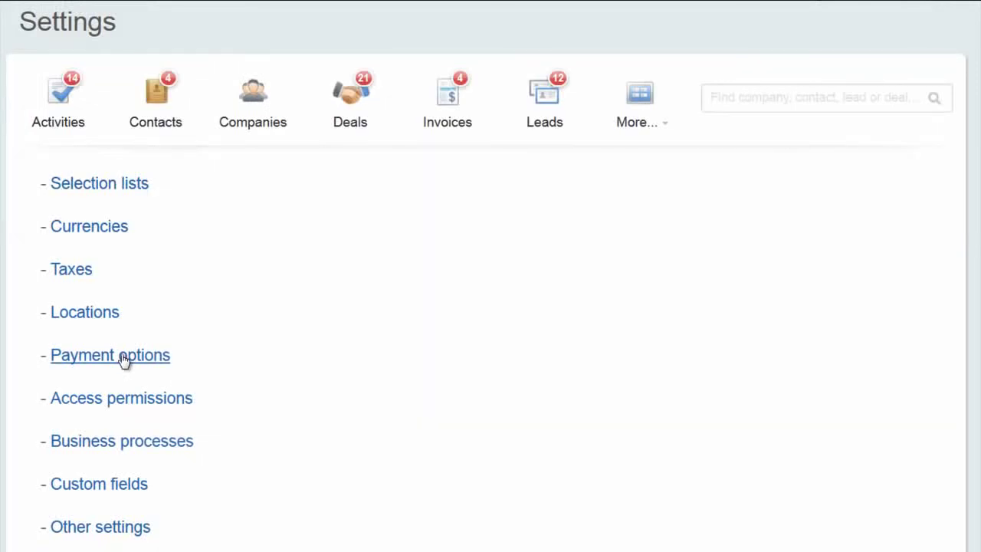
{"action": "left_click", "coordinate": [64, 528]}
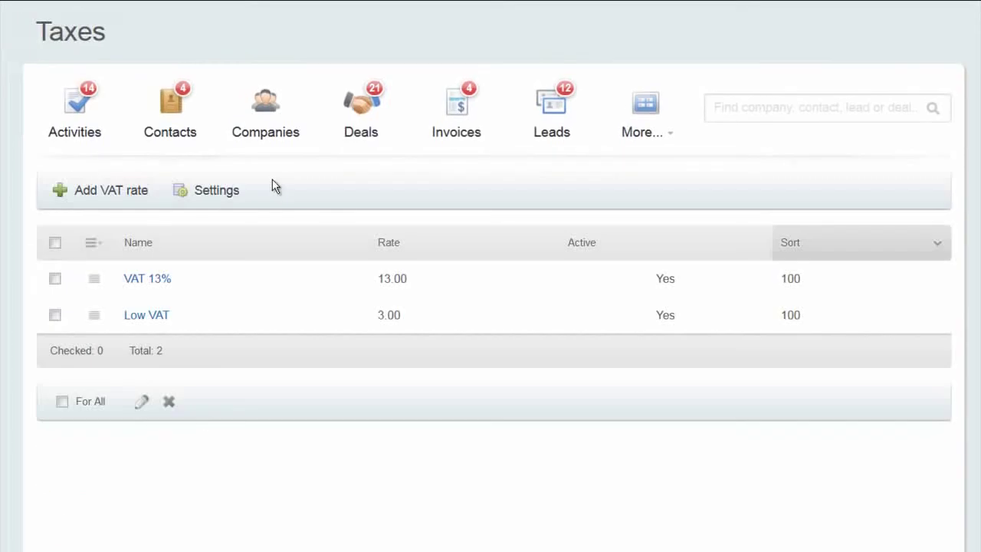
{"action": "left_click", "coordinate": [215, 195]}
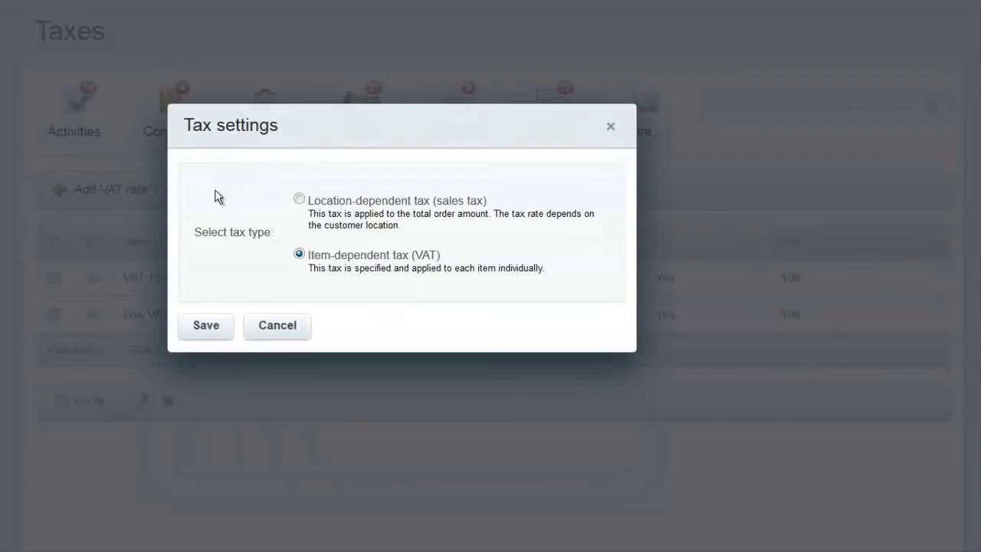
{"action": "left_click", "coordinate": [300, 200]}
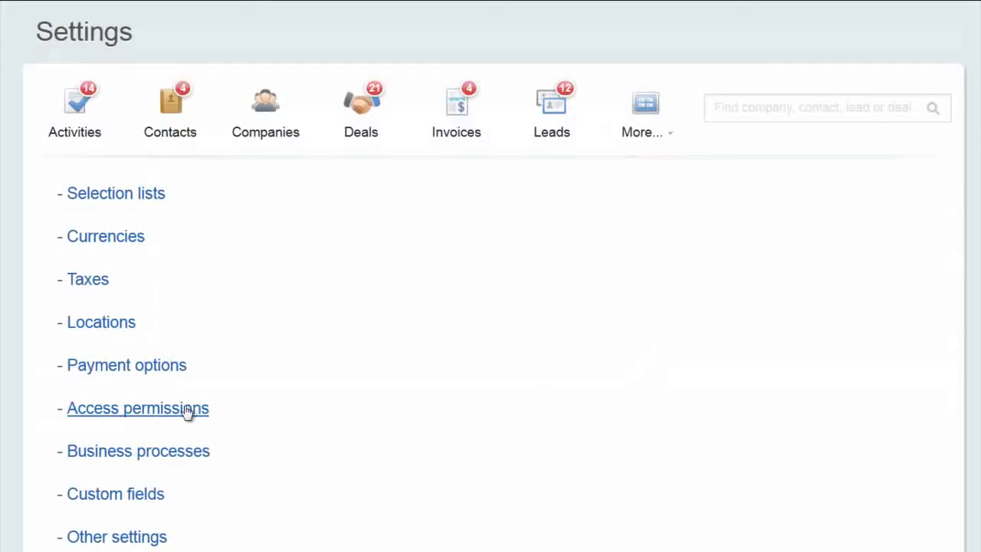
Open CRM access permissions and review the user, Sales group and Sales Department entries.
{"action": "left_click", "coordinate": [187, 408]}
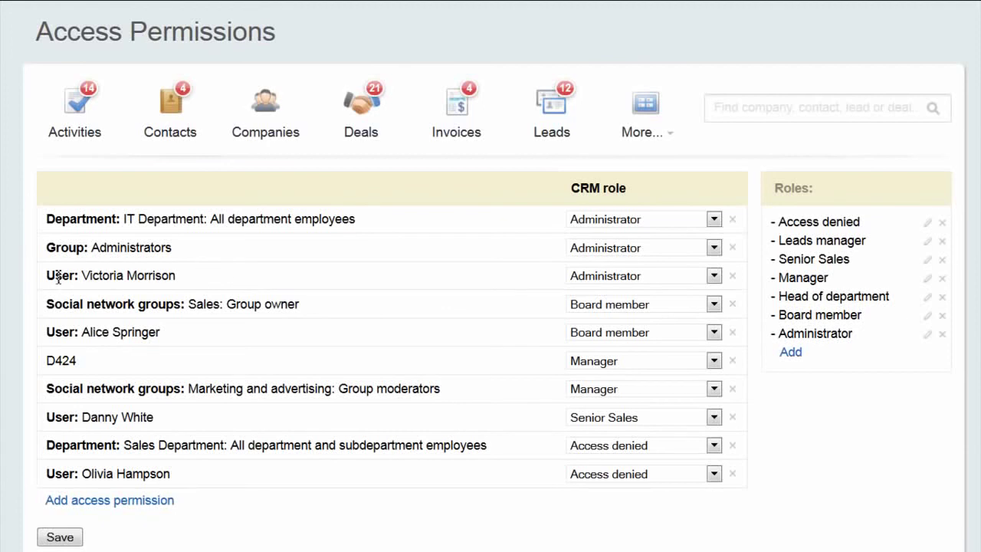
{"action": "left_click_drag", "start_coordinate": [59, 278], "coordinate": [216, 285]}
{"action": "left_click", "coordinate": [221, 285]}
{"action": "left_click_drag", "start_coordinate": [47, 310], "coordinate": [335, 321]}
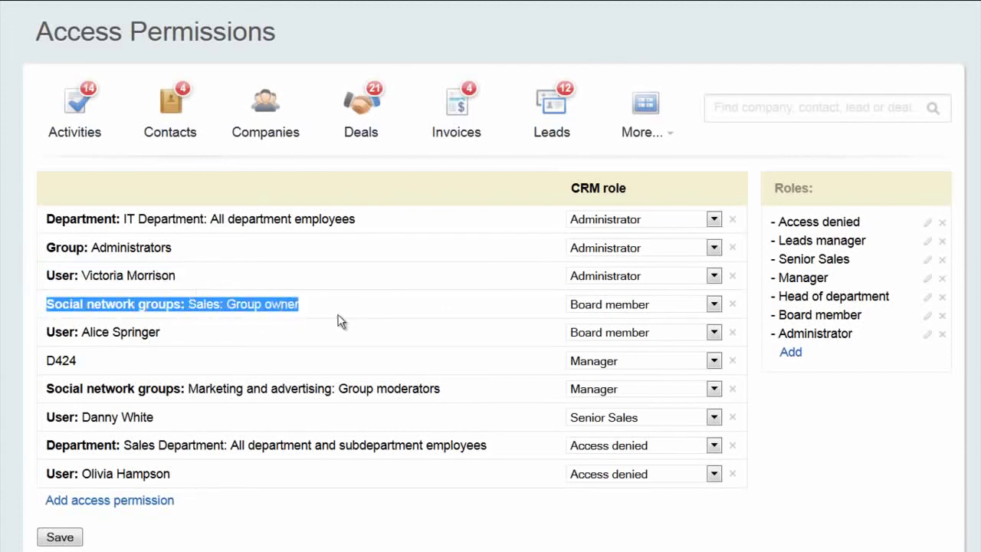
{"action": "left_click", "coordinate": [341, 321]}
{"action": "left_click_drag", "start_coordinate": [48, 453], "coordinate": [499, 454]}
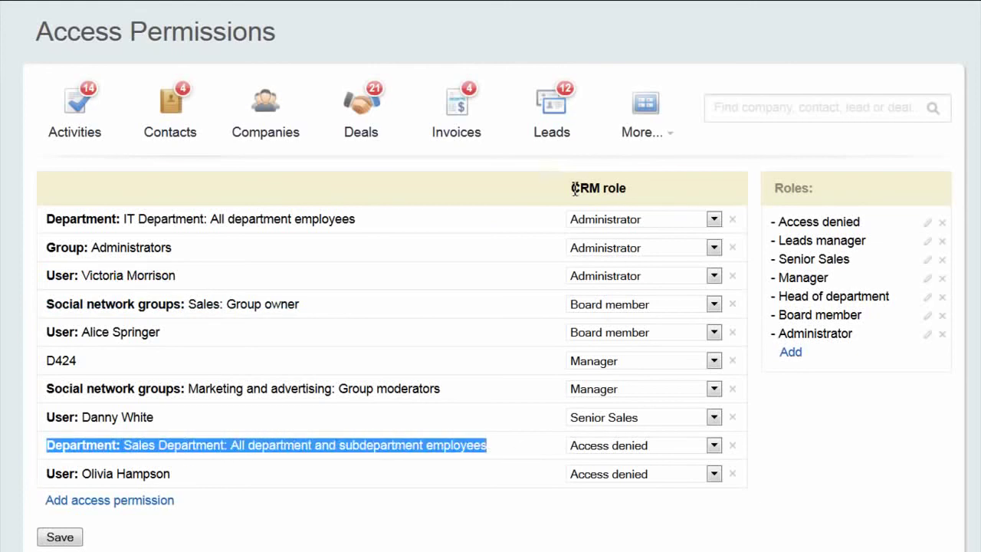
{"action": "left_click_drag", "start_coordinate": [574, 189], "coordinate": [641, 195]}
{"action": "left_click", "coordinate": [642, 196]}
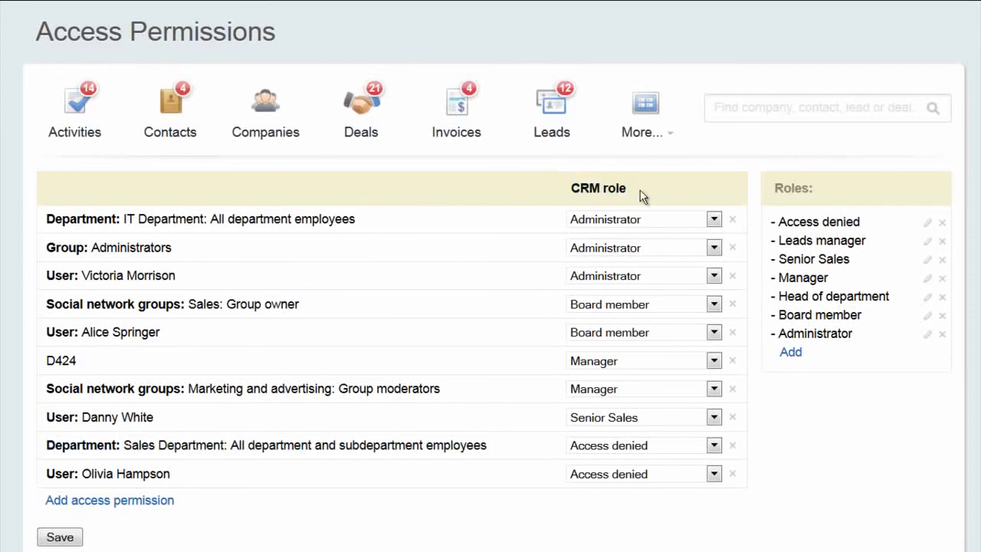
Assign the Senior Sales role to D424 and open that role's permissions grid.
{"action": "left_click", "coordinate": [713, 360]}
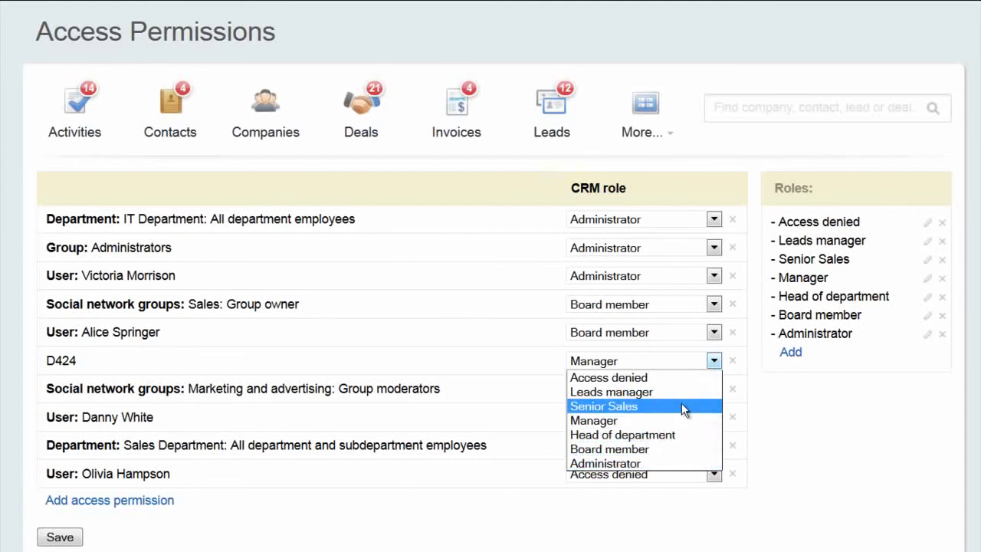
{"action": "left_click", "coordinate": [681, 405]}
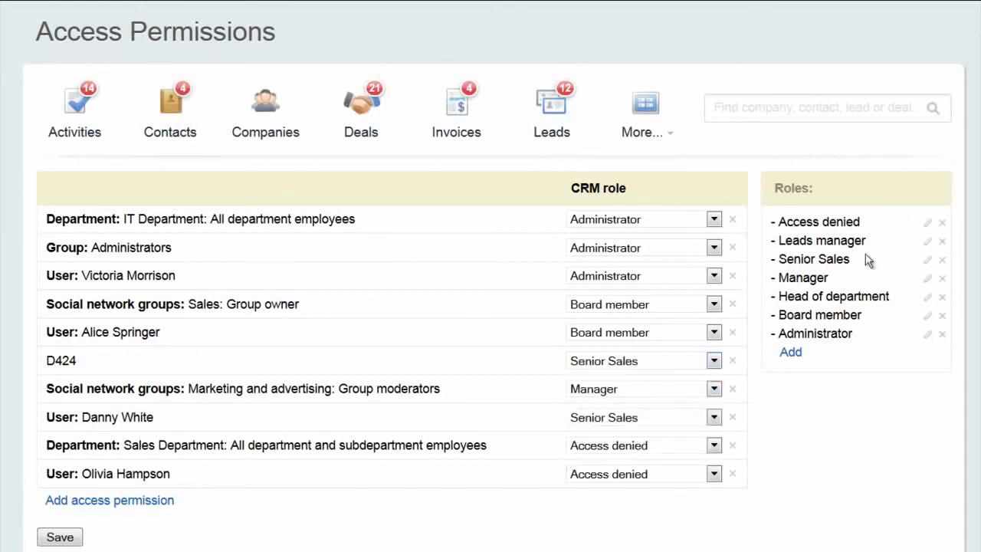
{"action": "left_click", "coordinate": [927, 261]}
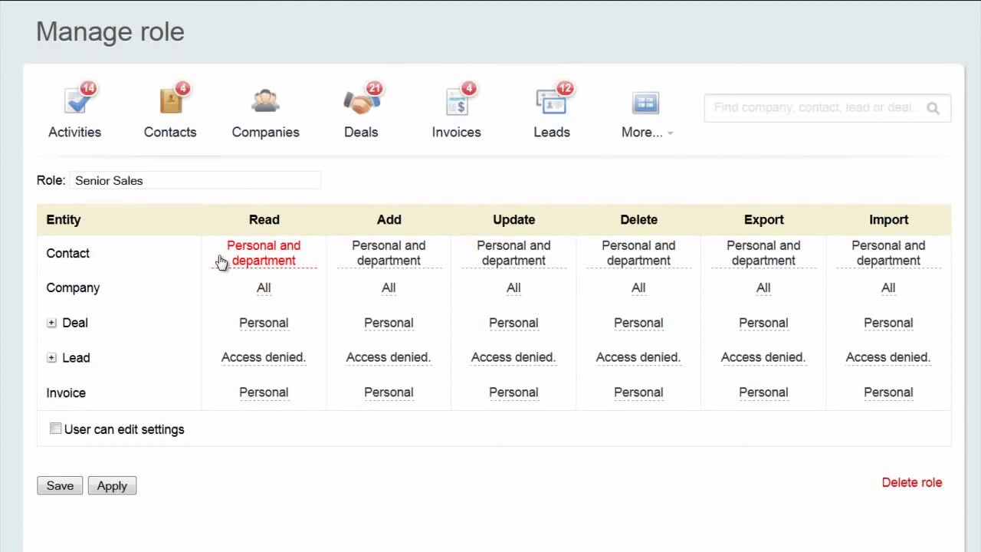
Inspect the Contact read levels and Deal stages unchanged, then open the Manager role's permissions.
{"action": "left_click", "coordinate": [302, 270]}
{"action": "left_click", "coordinate": [291, 254]}
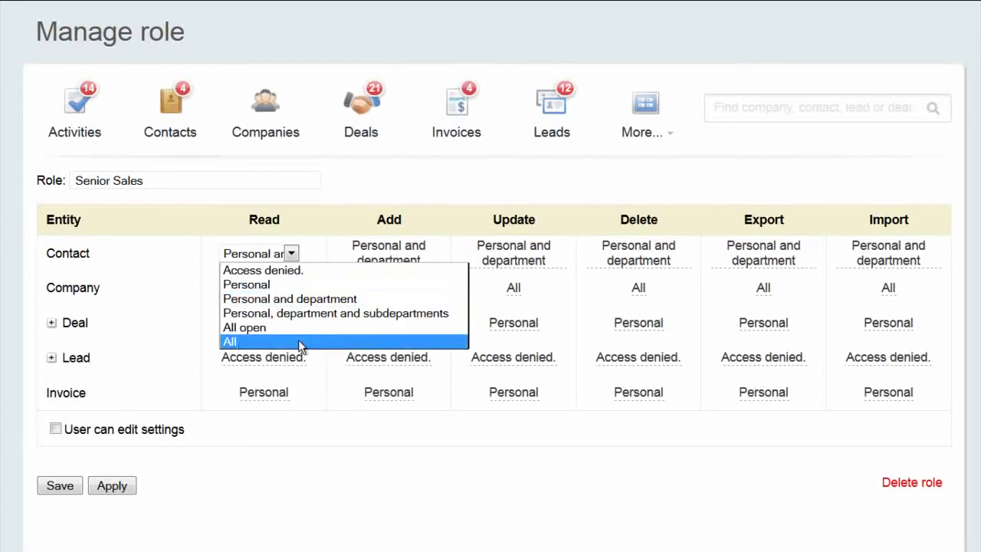
{"action": "left_click", "coordinate": [272, 467]}
{"action": "left_click", "coordinate": [52, 322]}
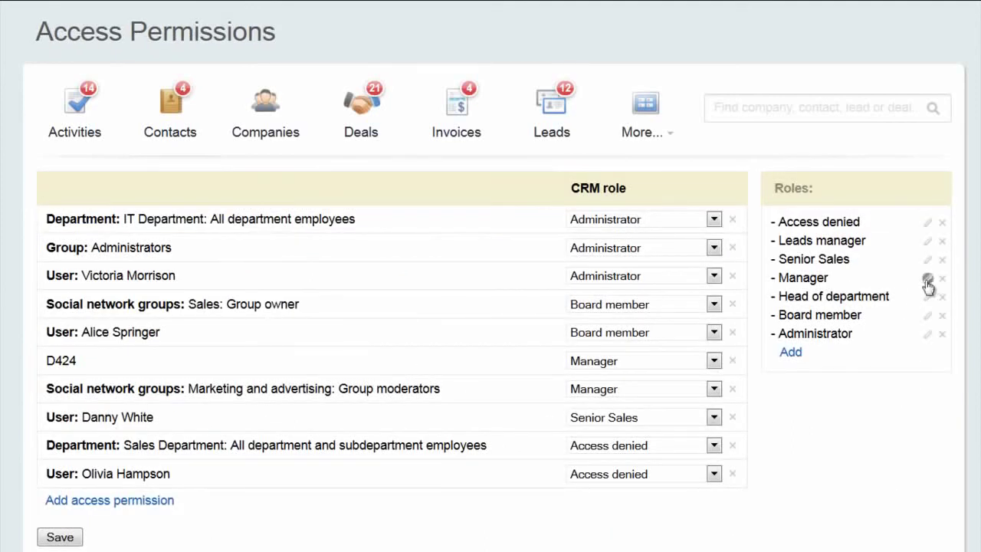
{"action": "left_click", "coordinate": [927, 279]}
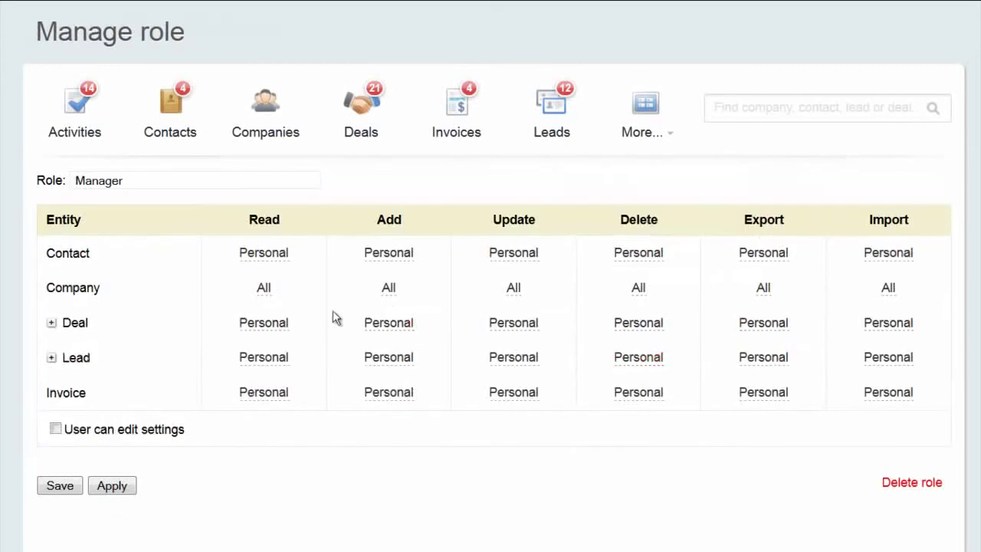